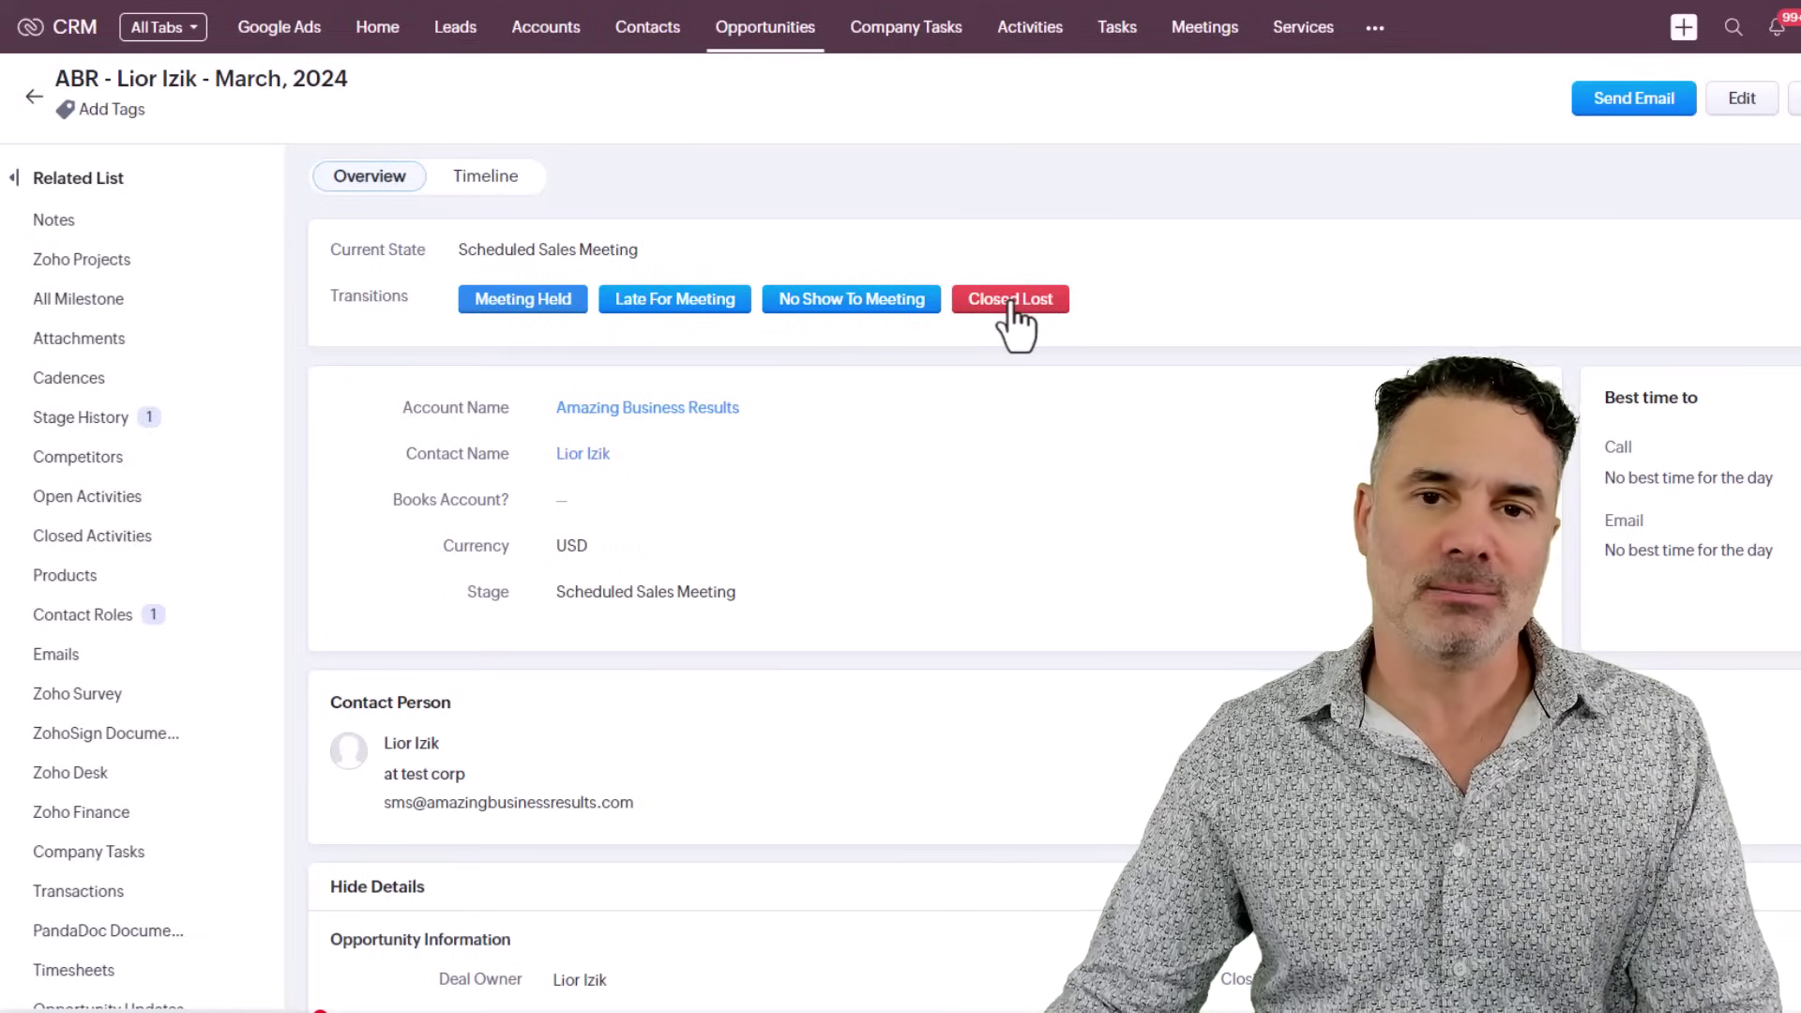
Step: Open the Closed Lost form, check the Closing Date and Closed Lost Reason options, then cancel
left_click(1012, 300)
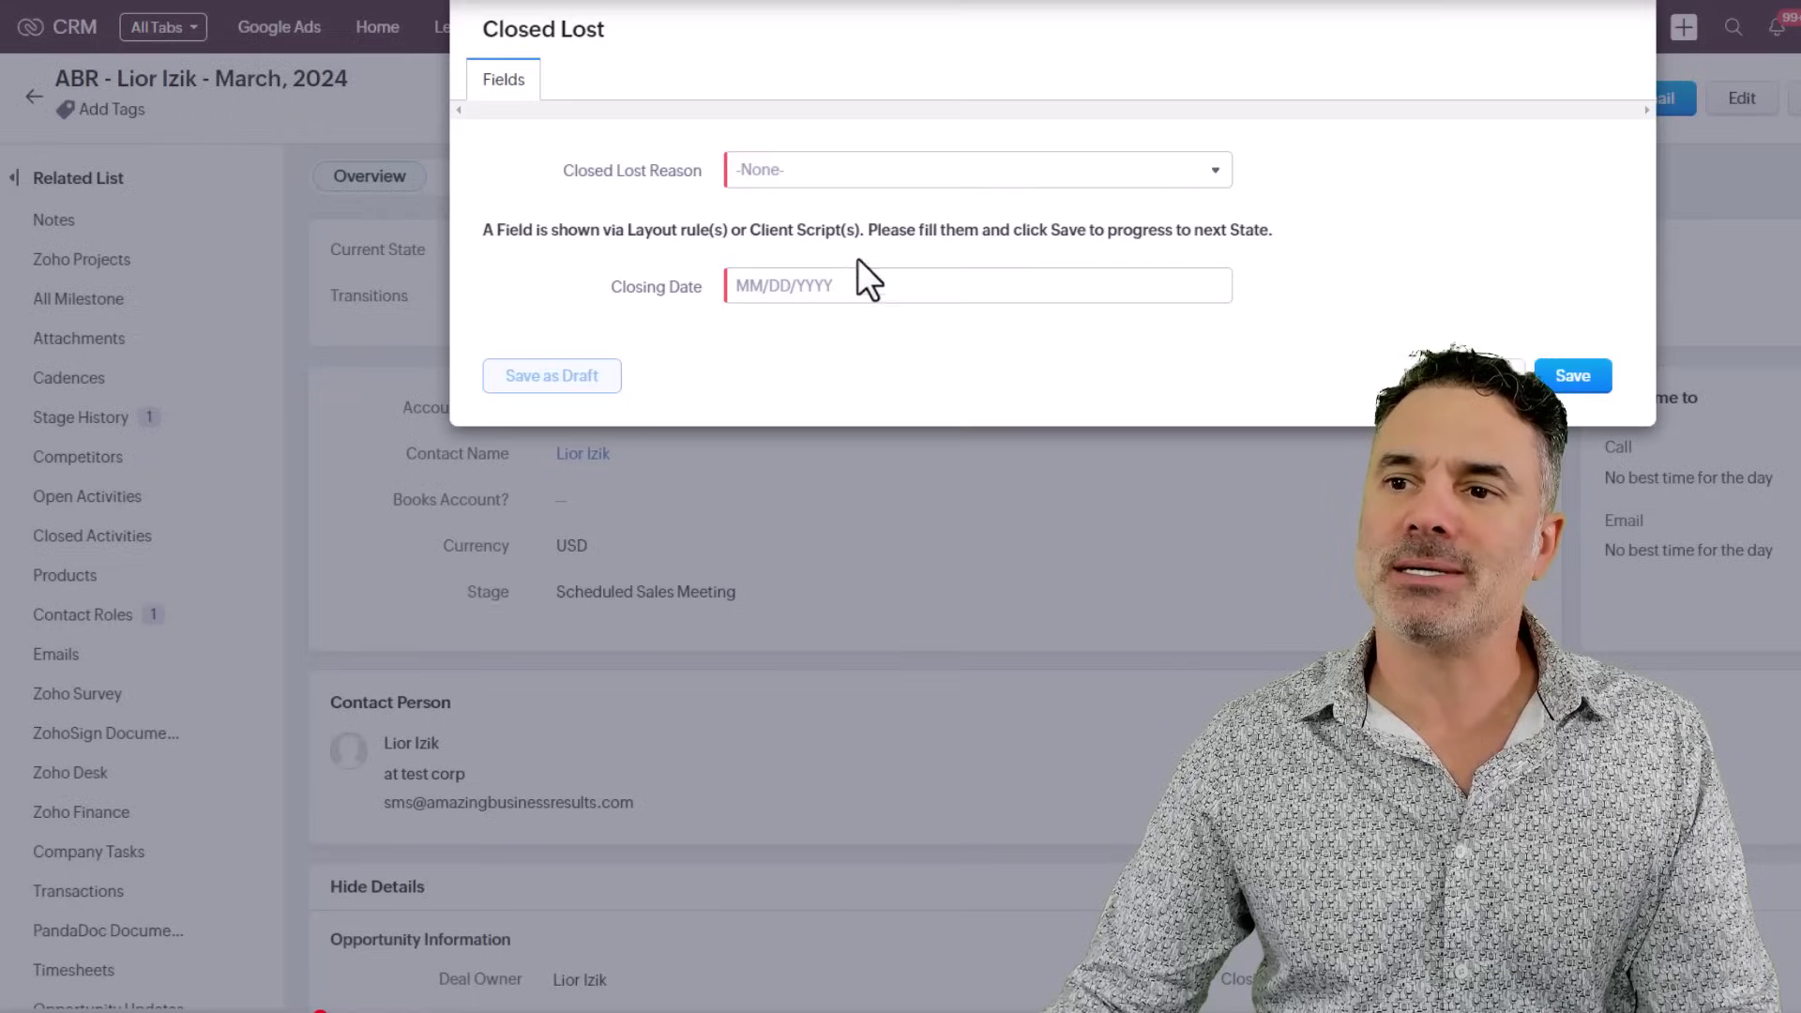
left_click(799, 286)
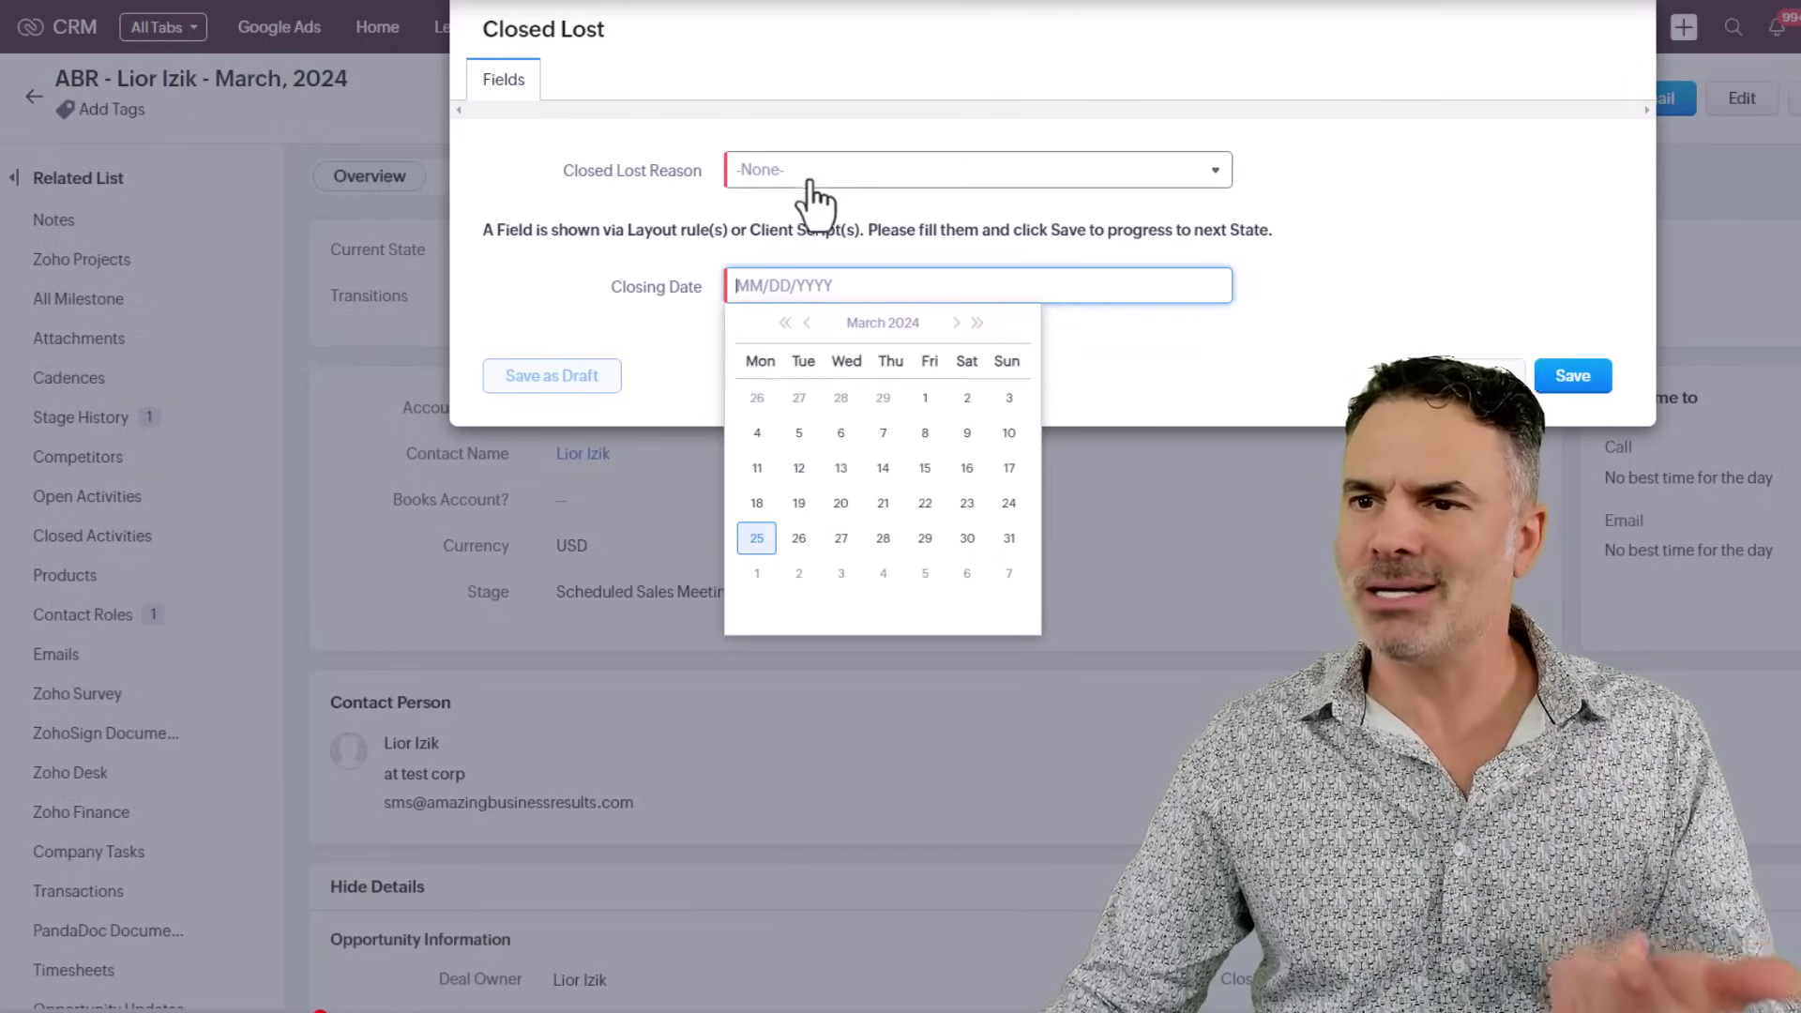
left_click(808, 187)
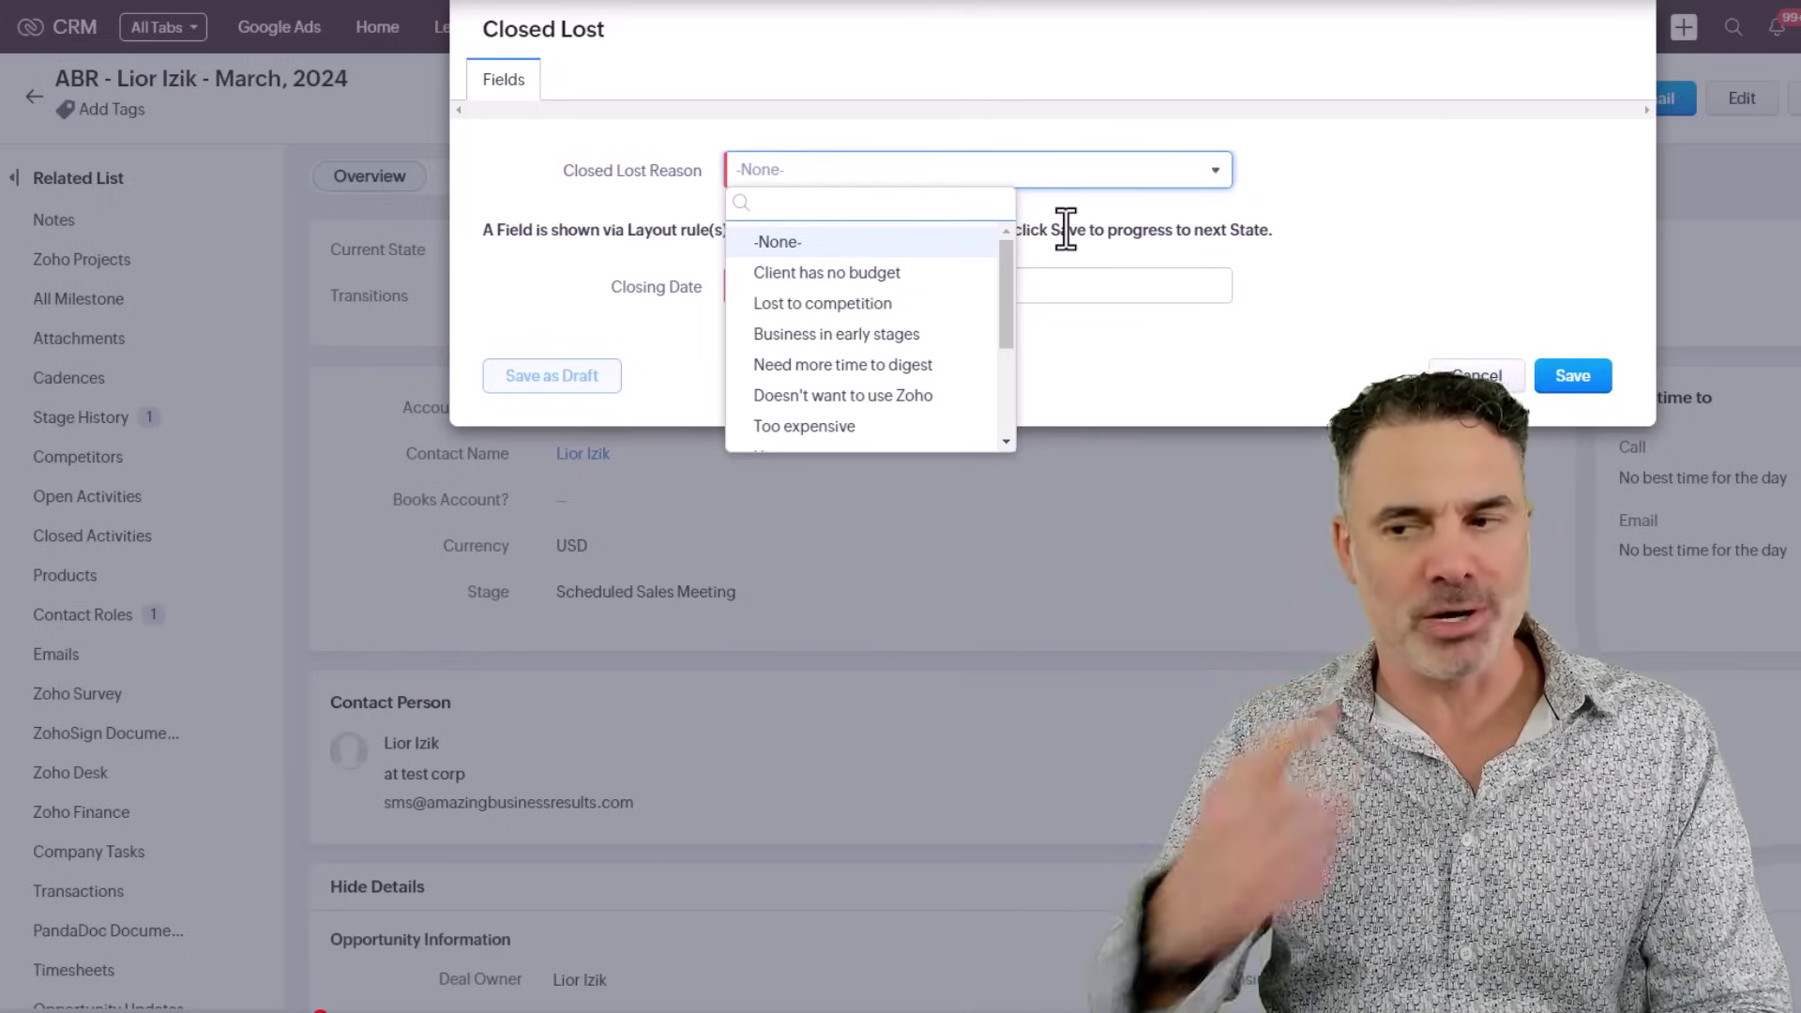
left_click(1477, 375)
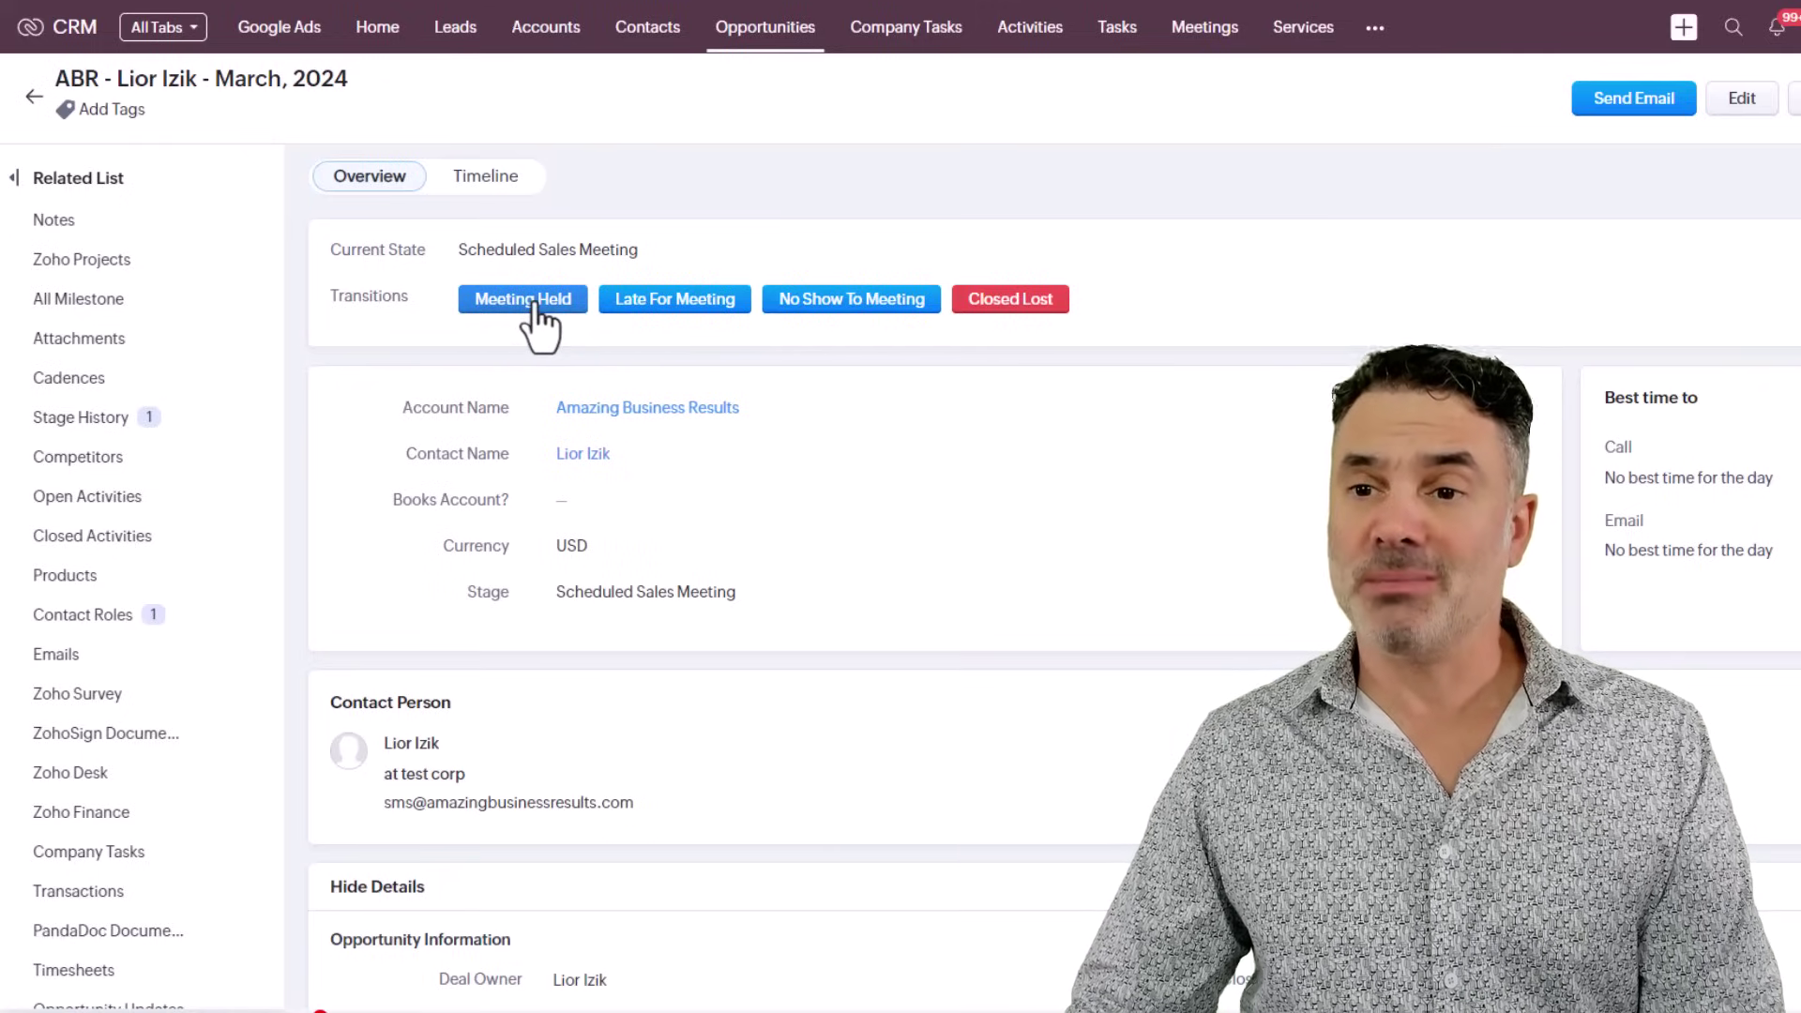
left_click(535, 302)
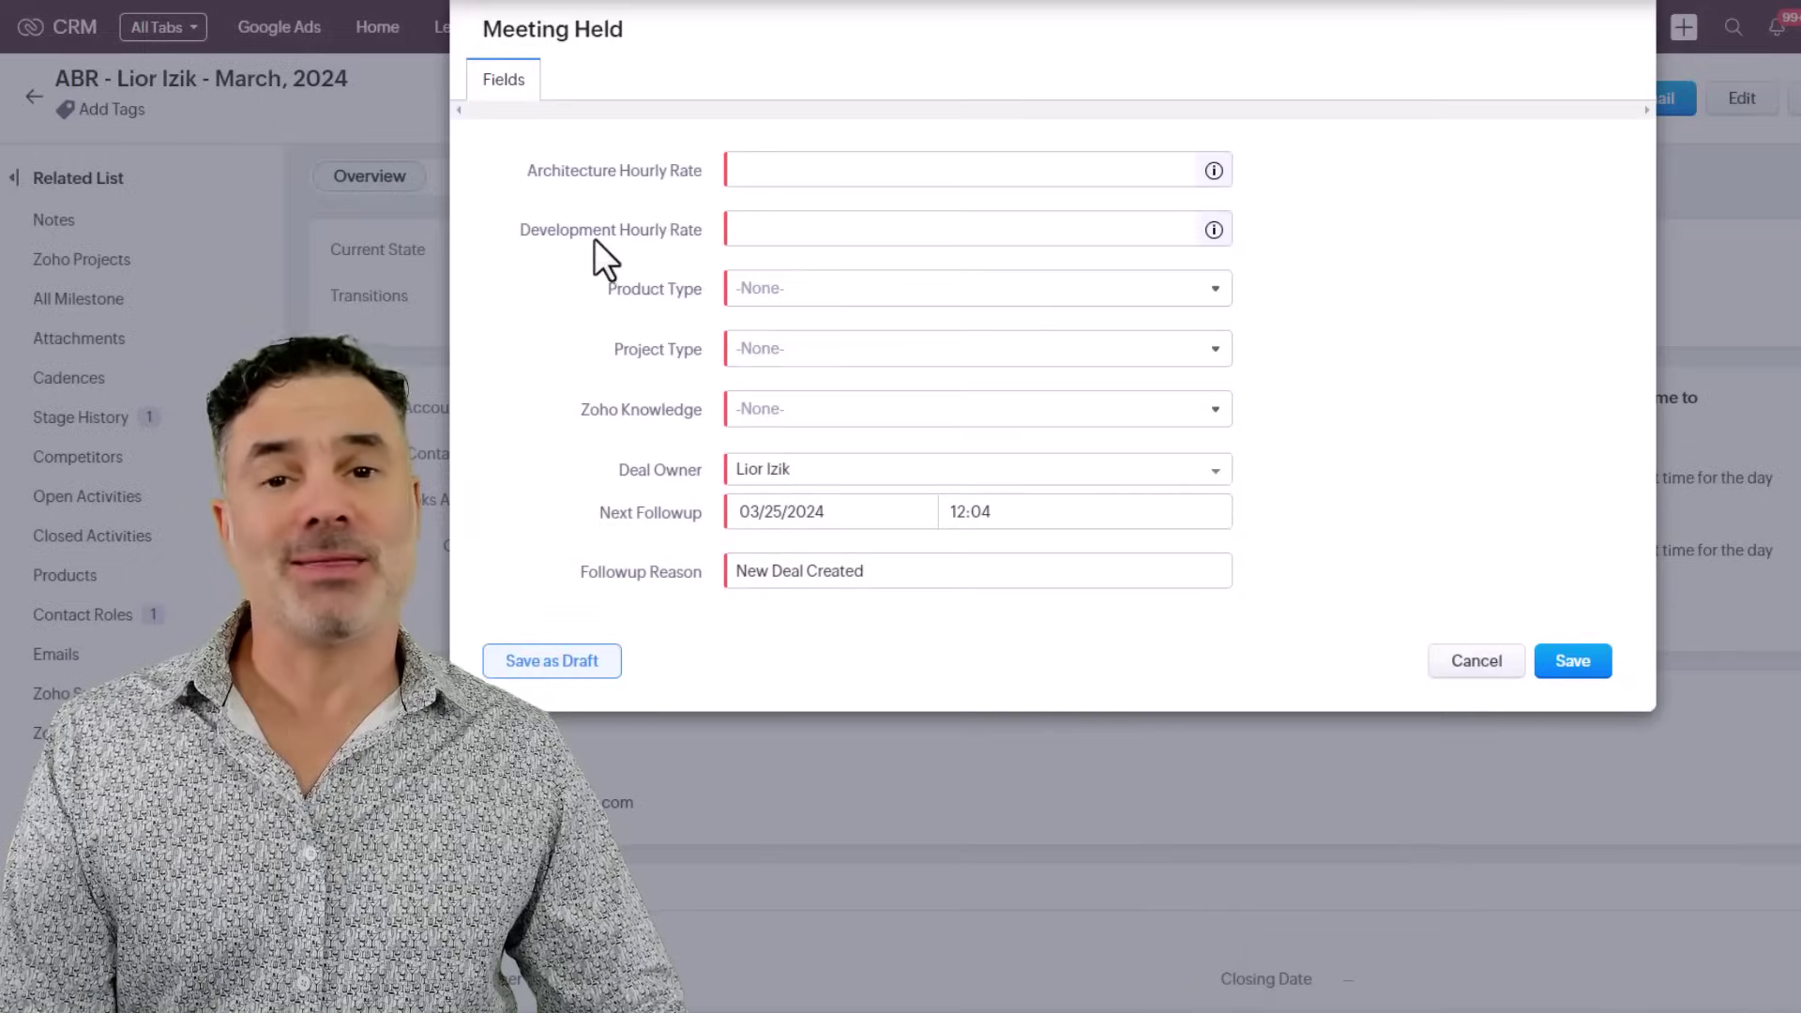
left_click_drag(537, 170, 699, 170)
left_click(760, 169)
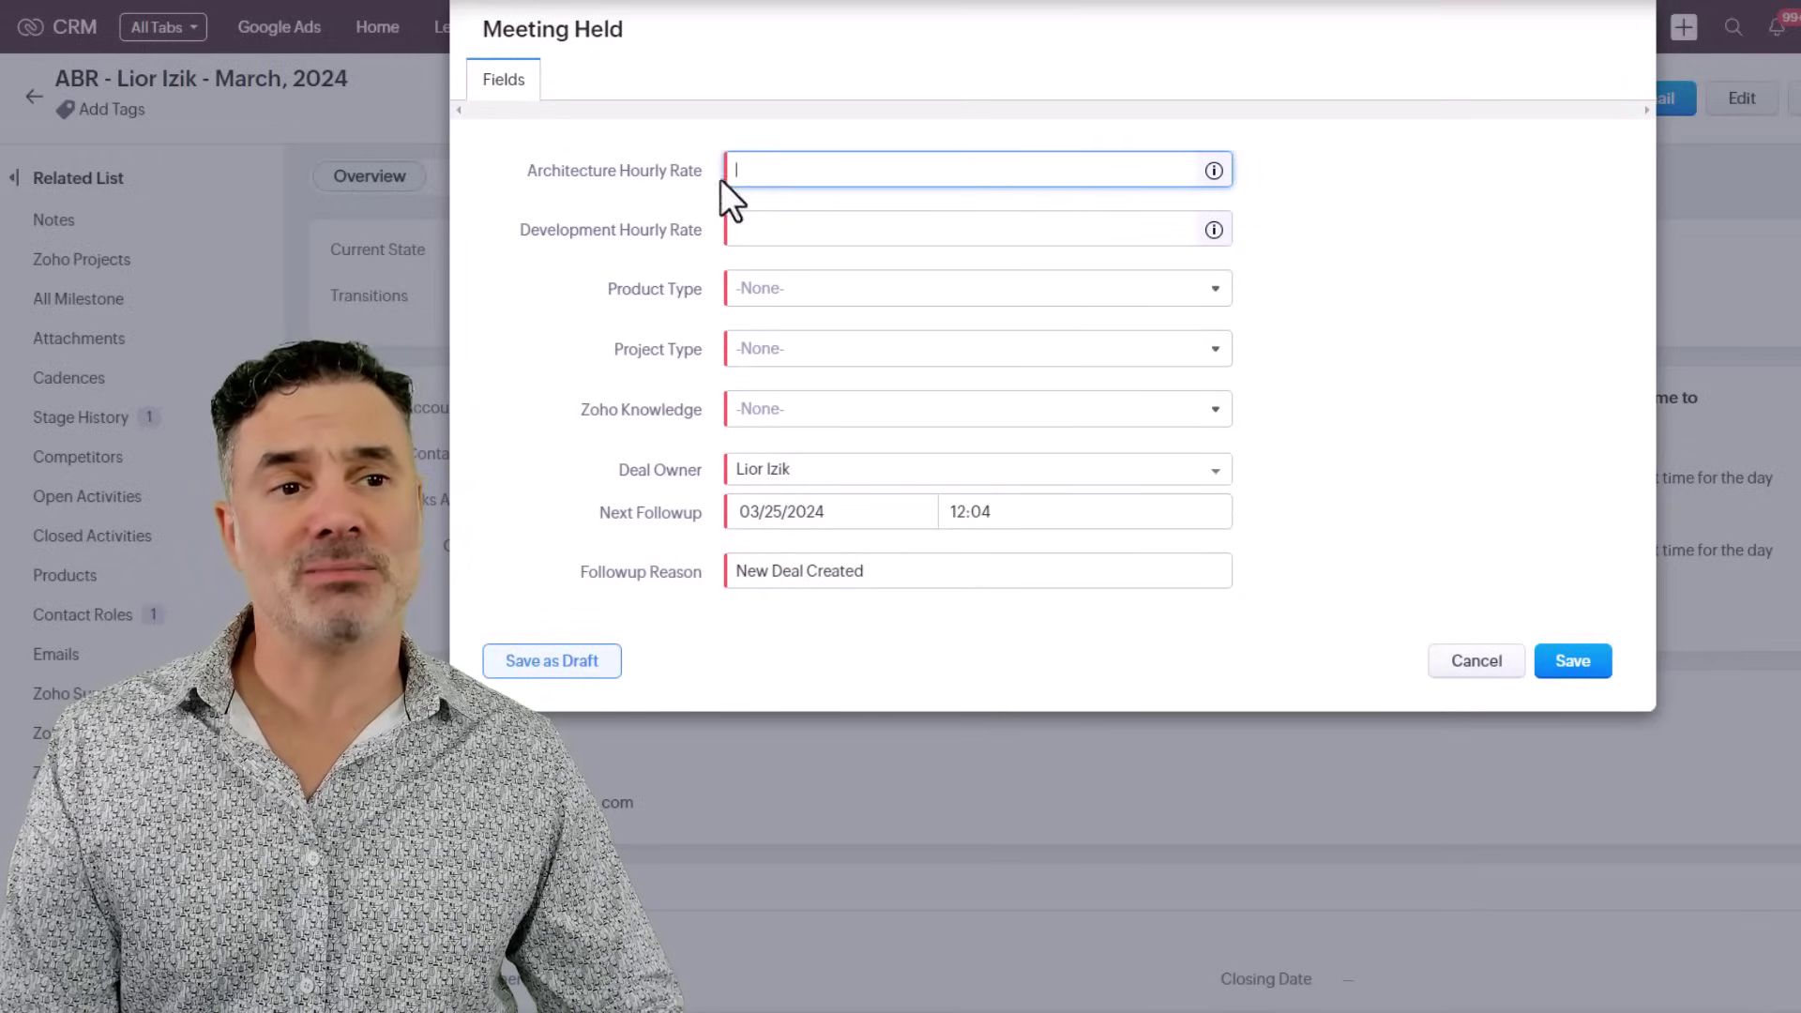
left_click(765, 298)
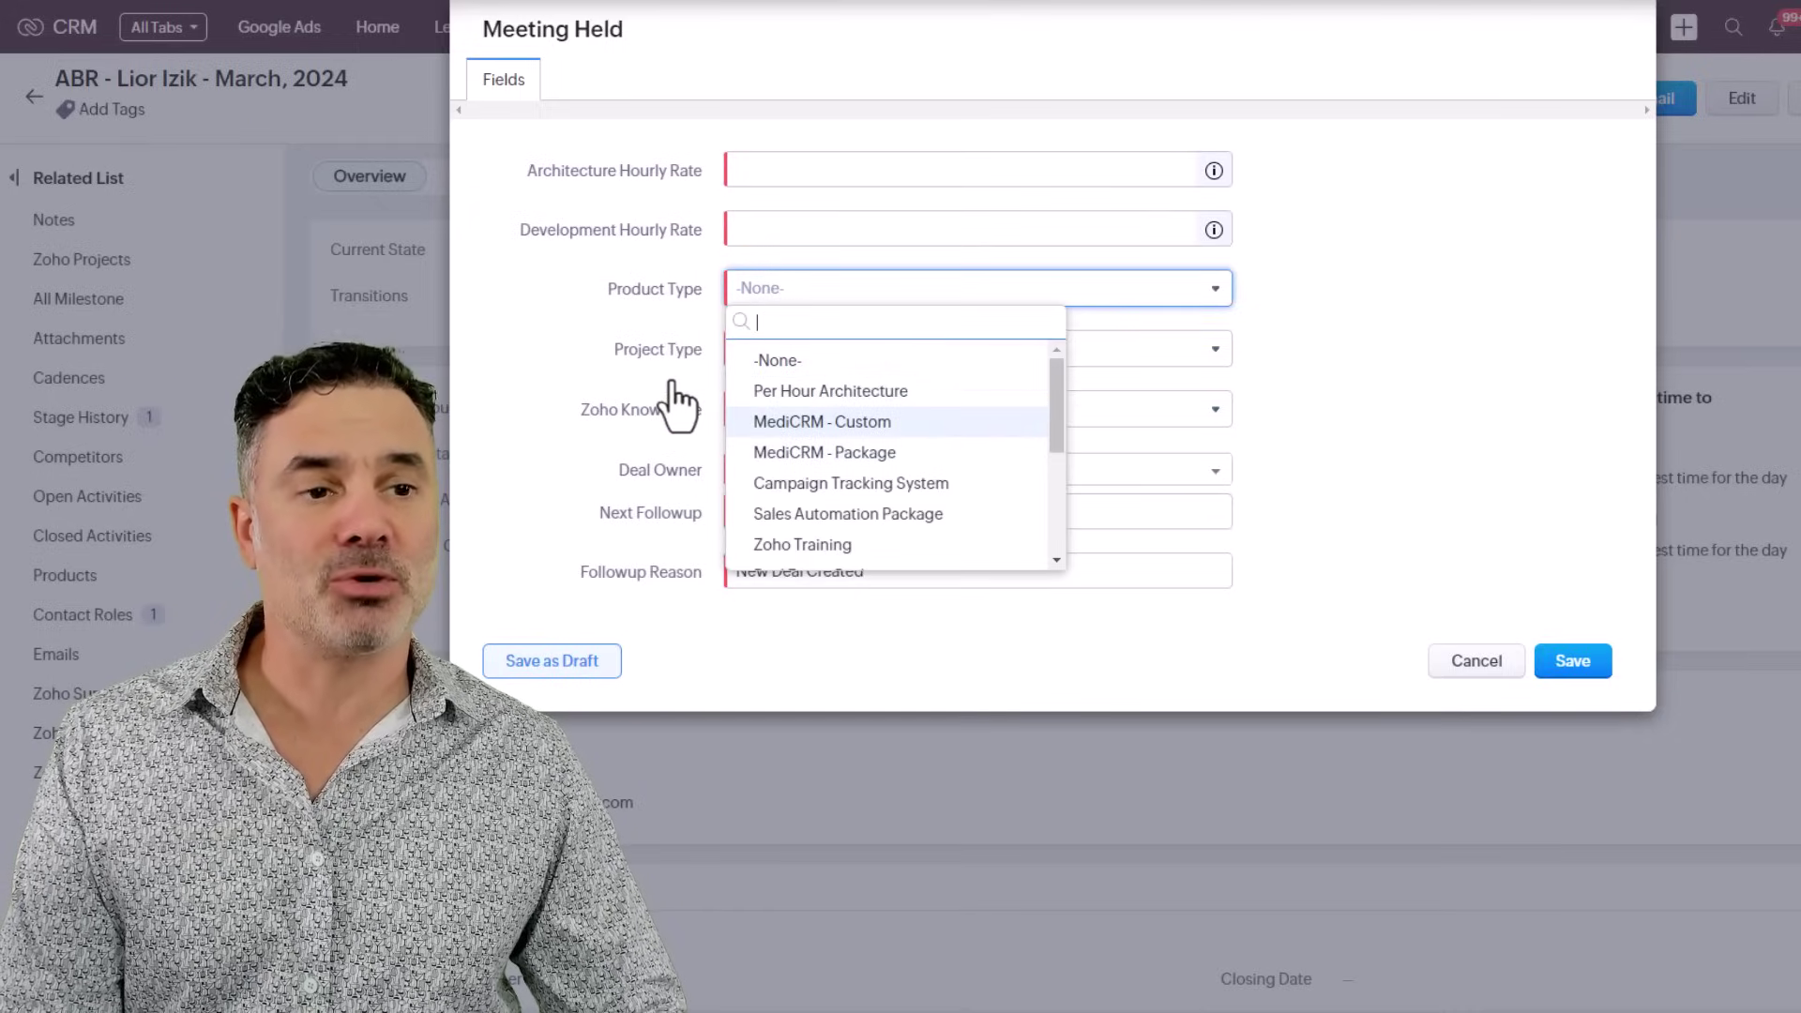
left_click(715, 357)
left_click(750, 349)
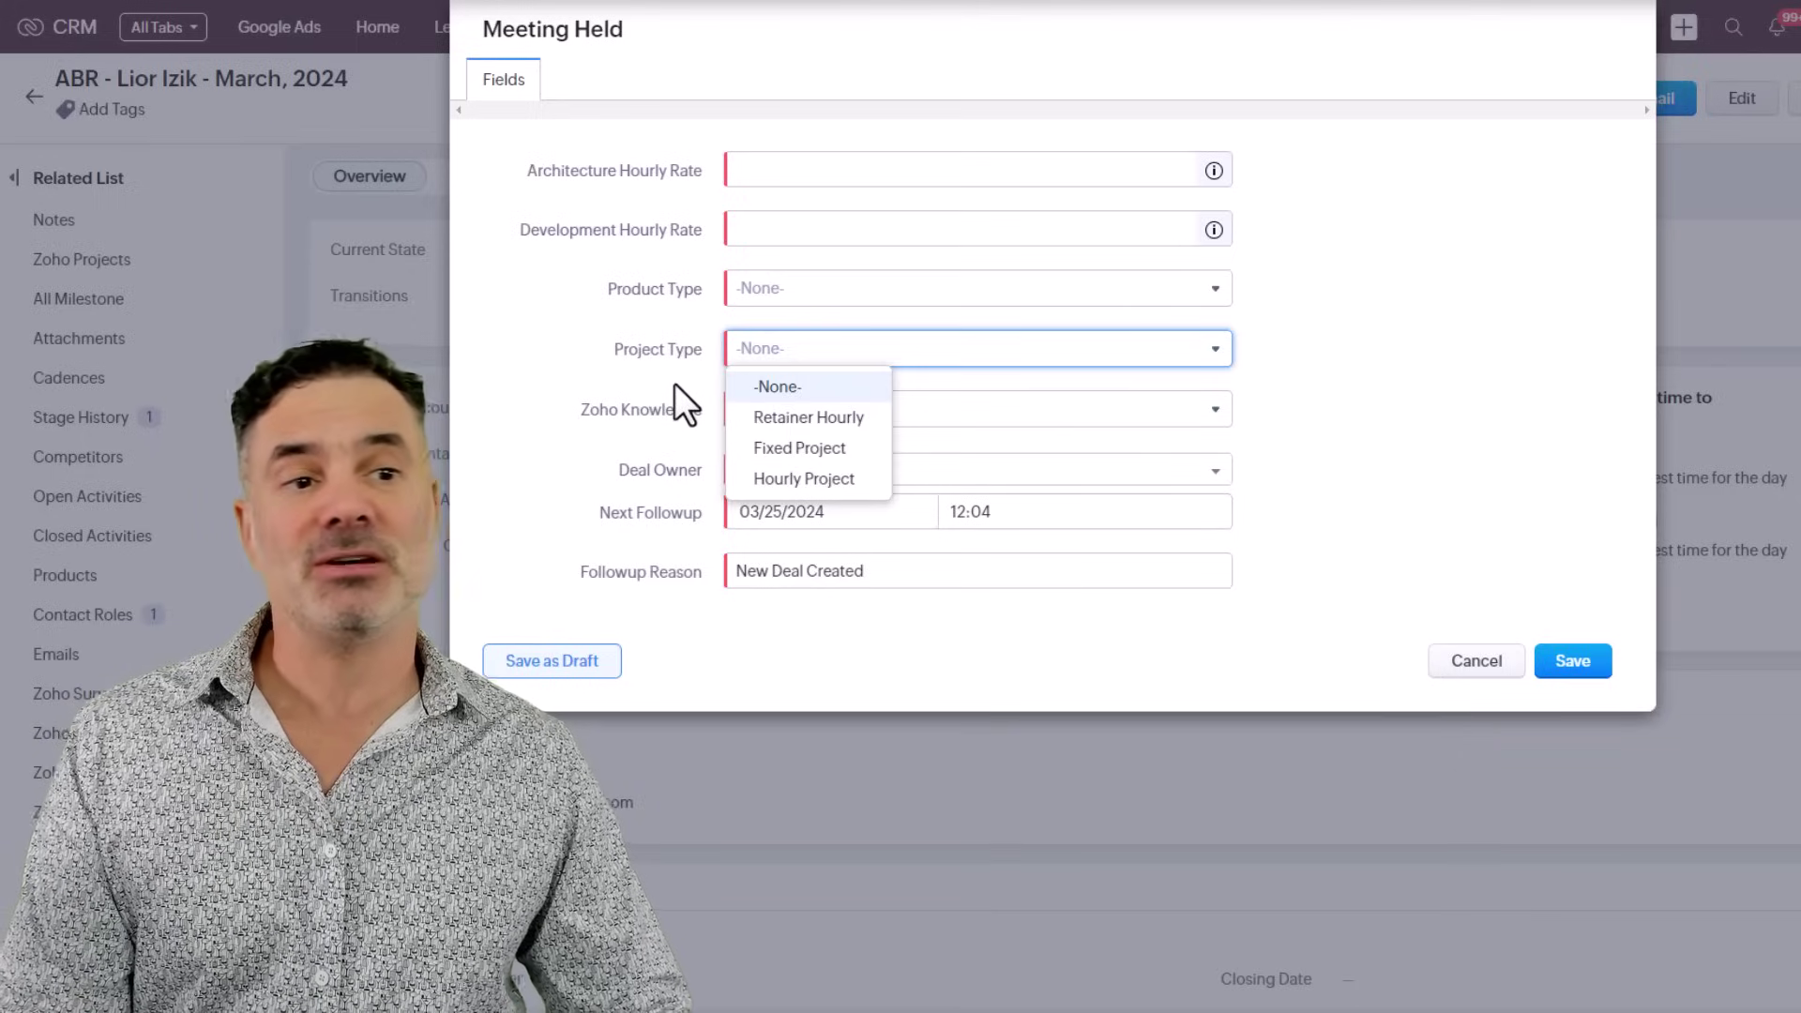
left_click(671, 381)
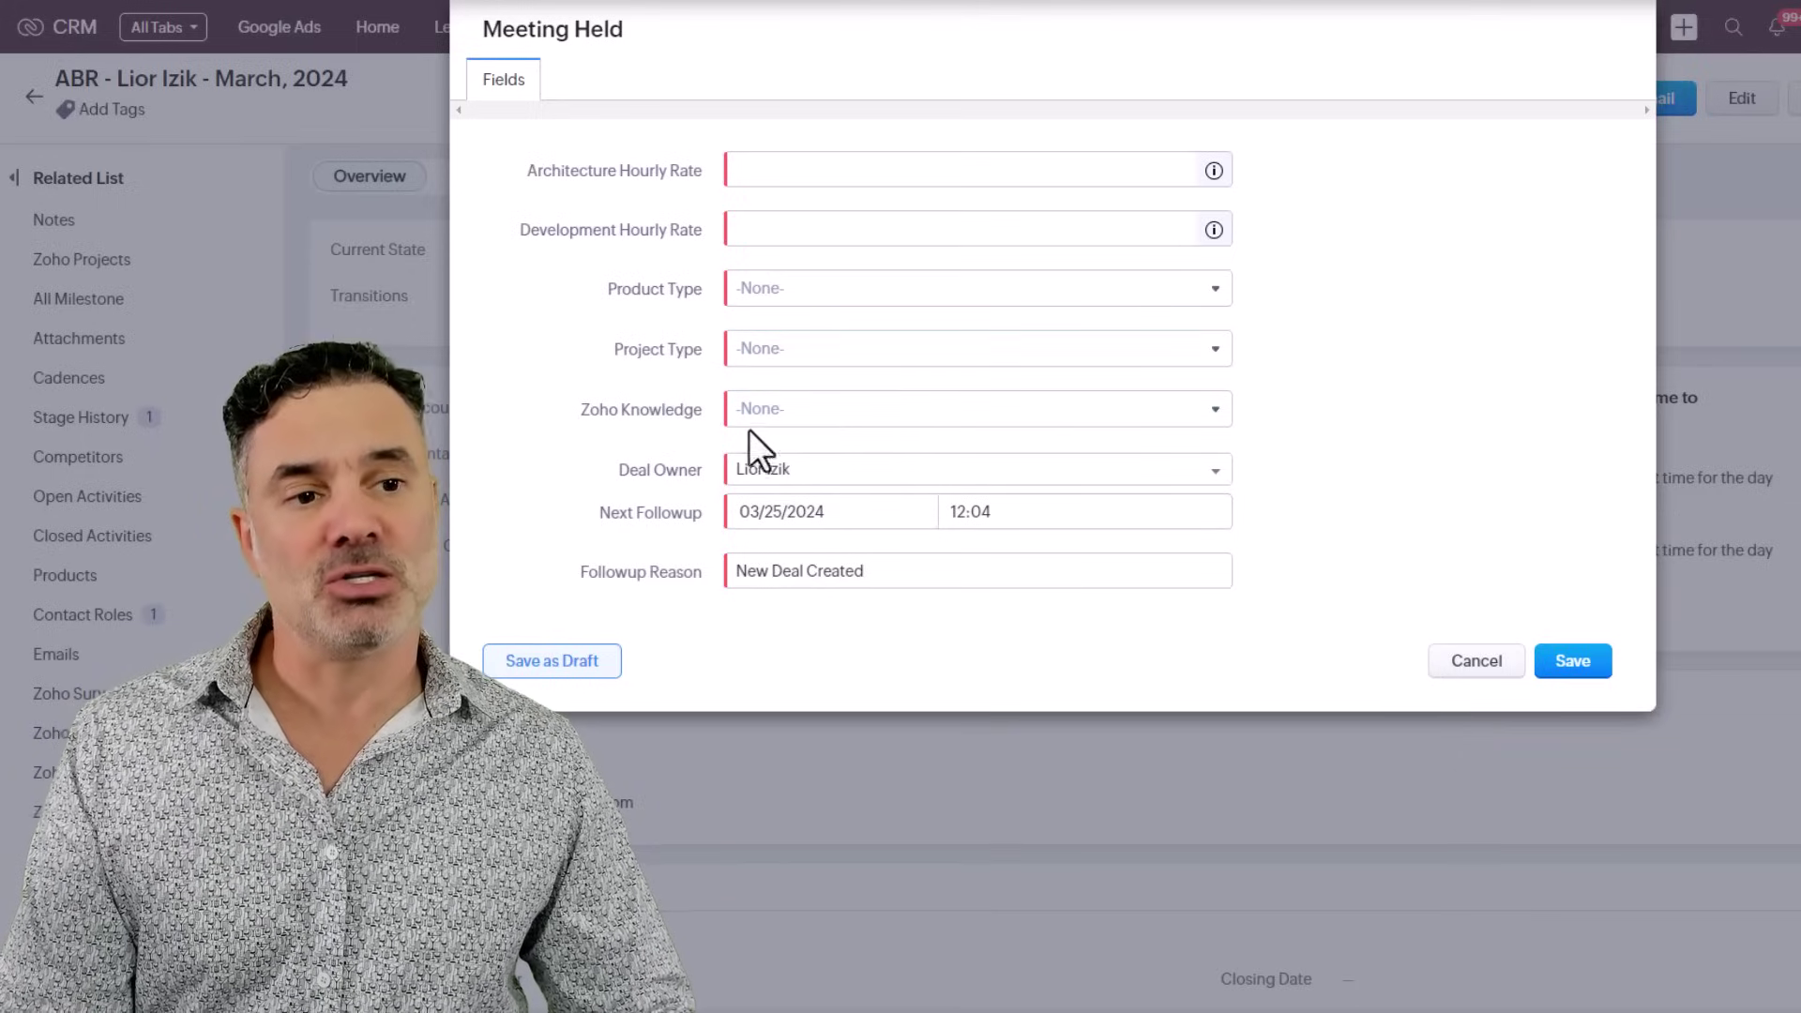
left_click(766, 573)
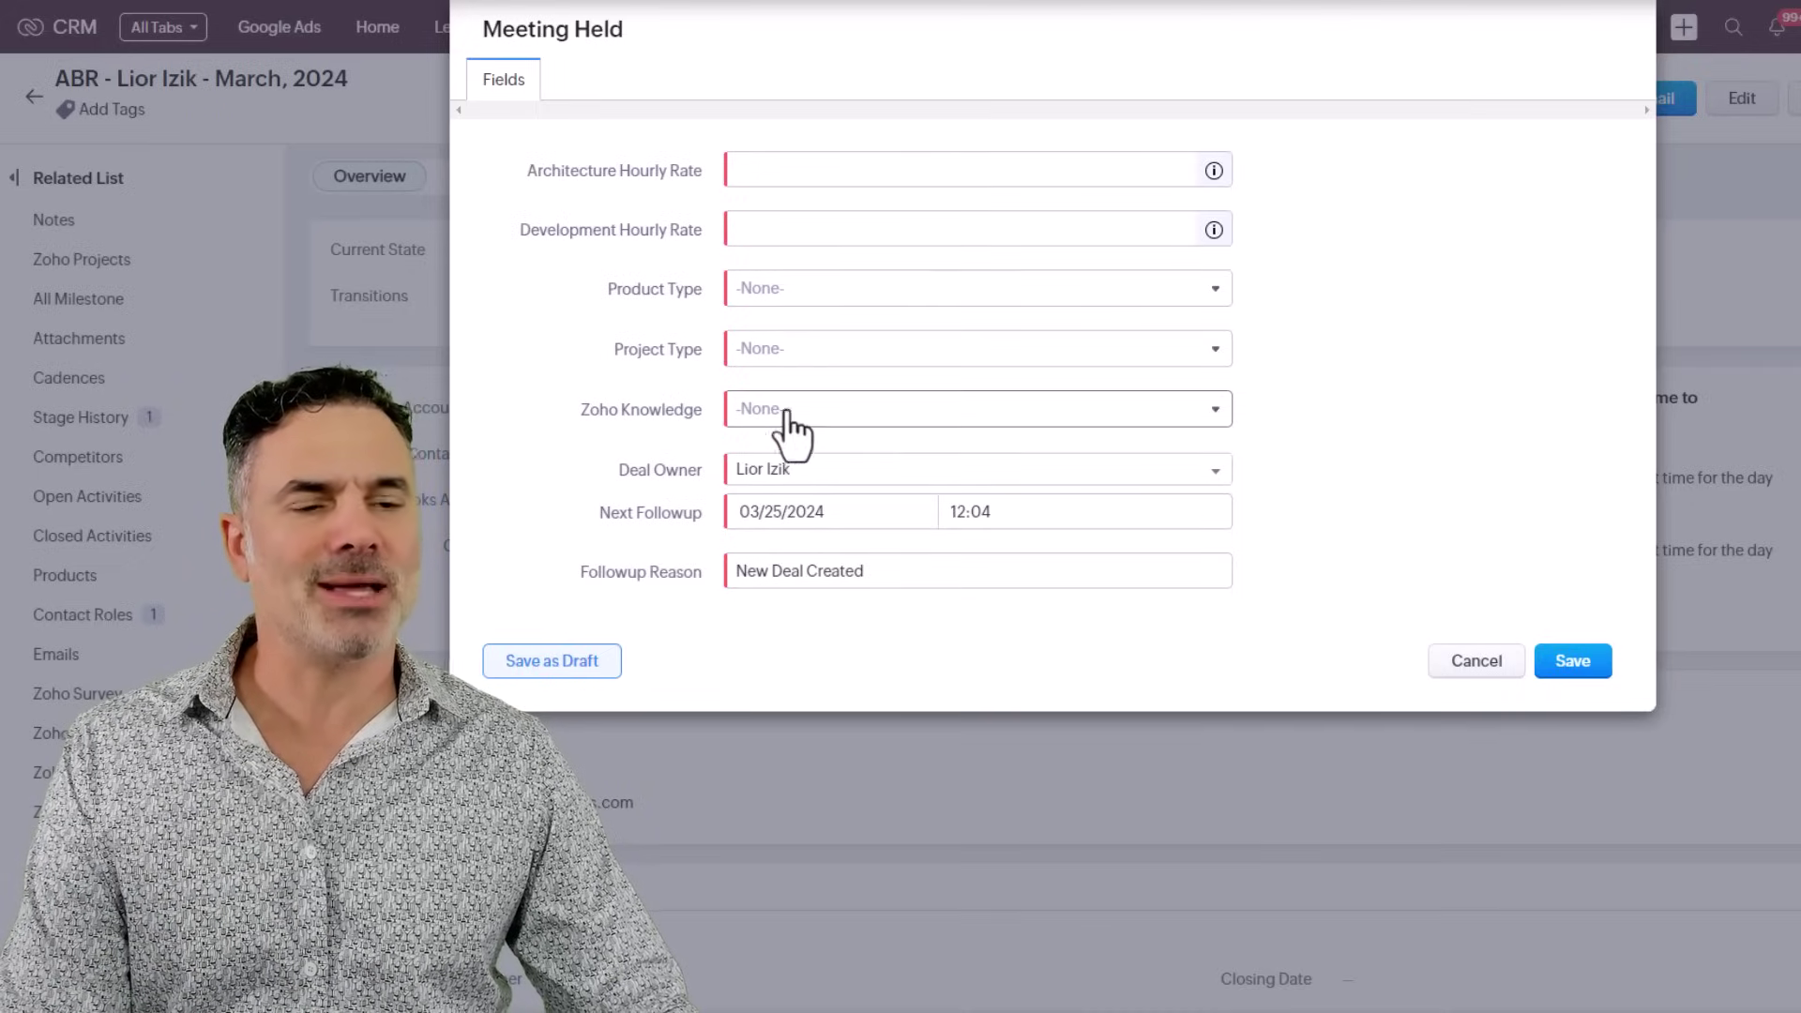
left_click(1476, 662)
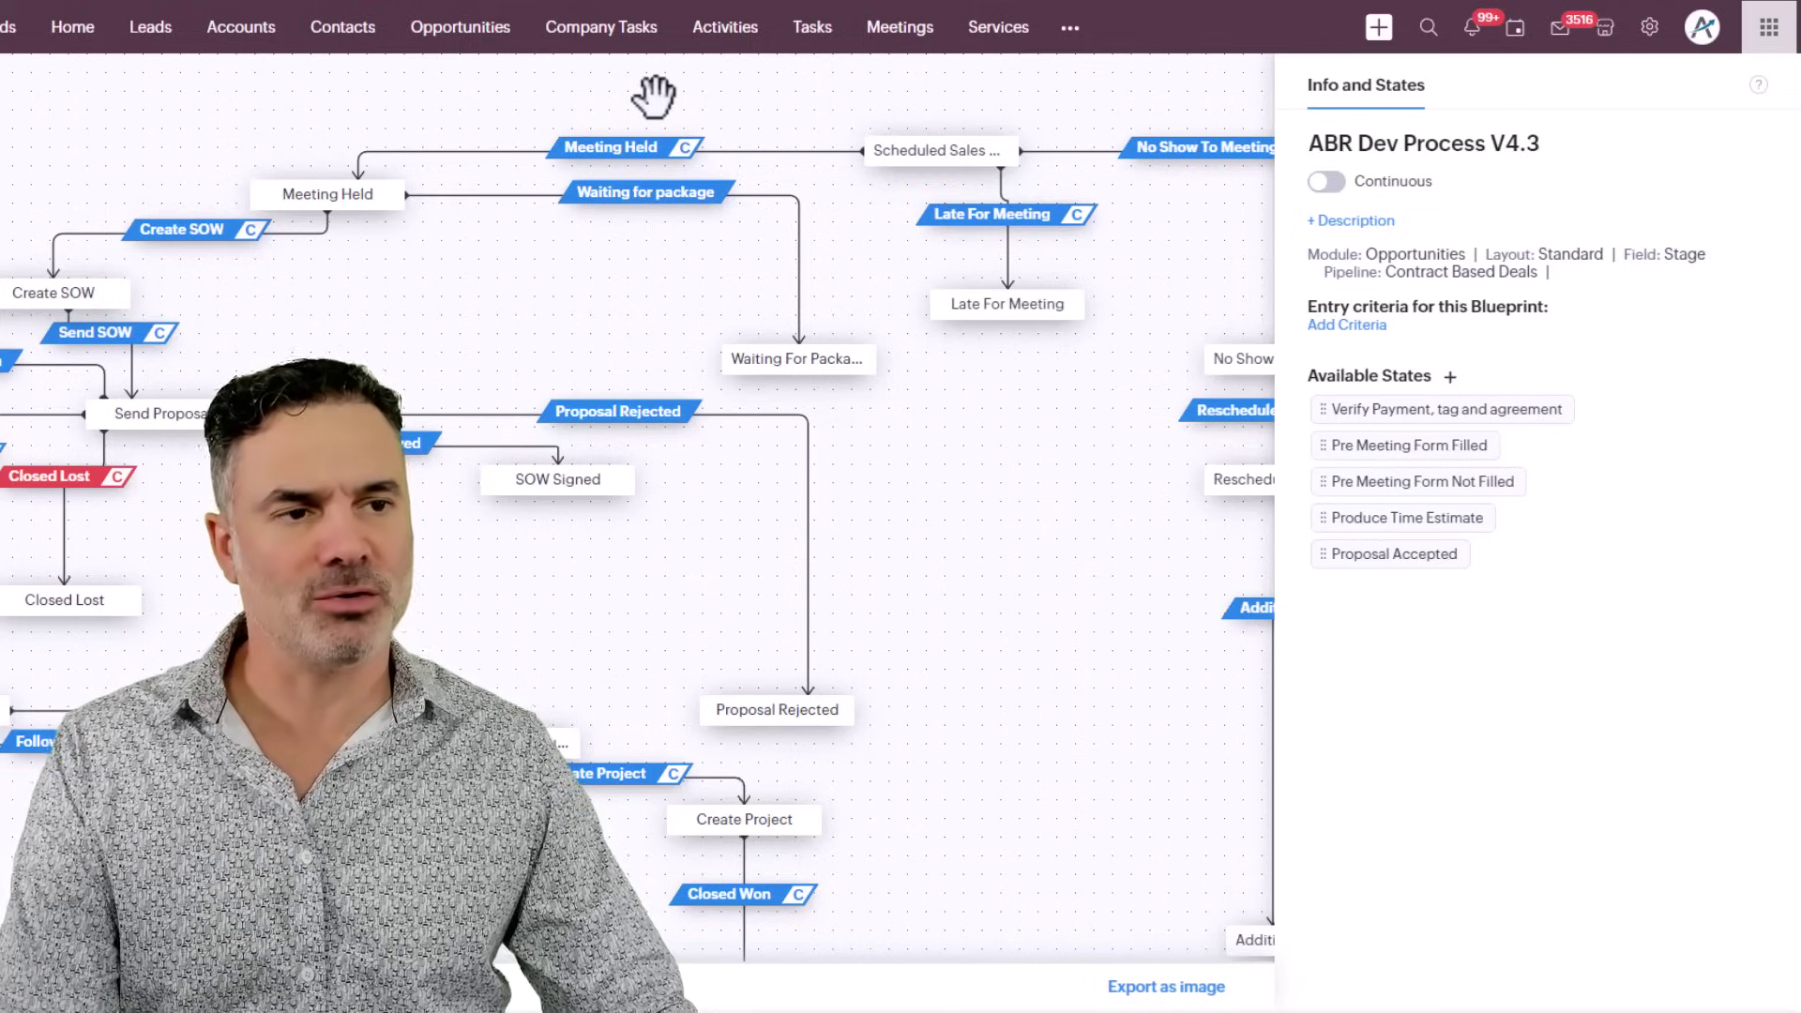
Step: Show the Meeting Held transition's During field list, where every field is marked Mandatory
left_click(647, 157)
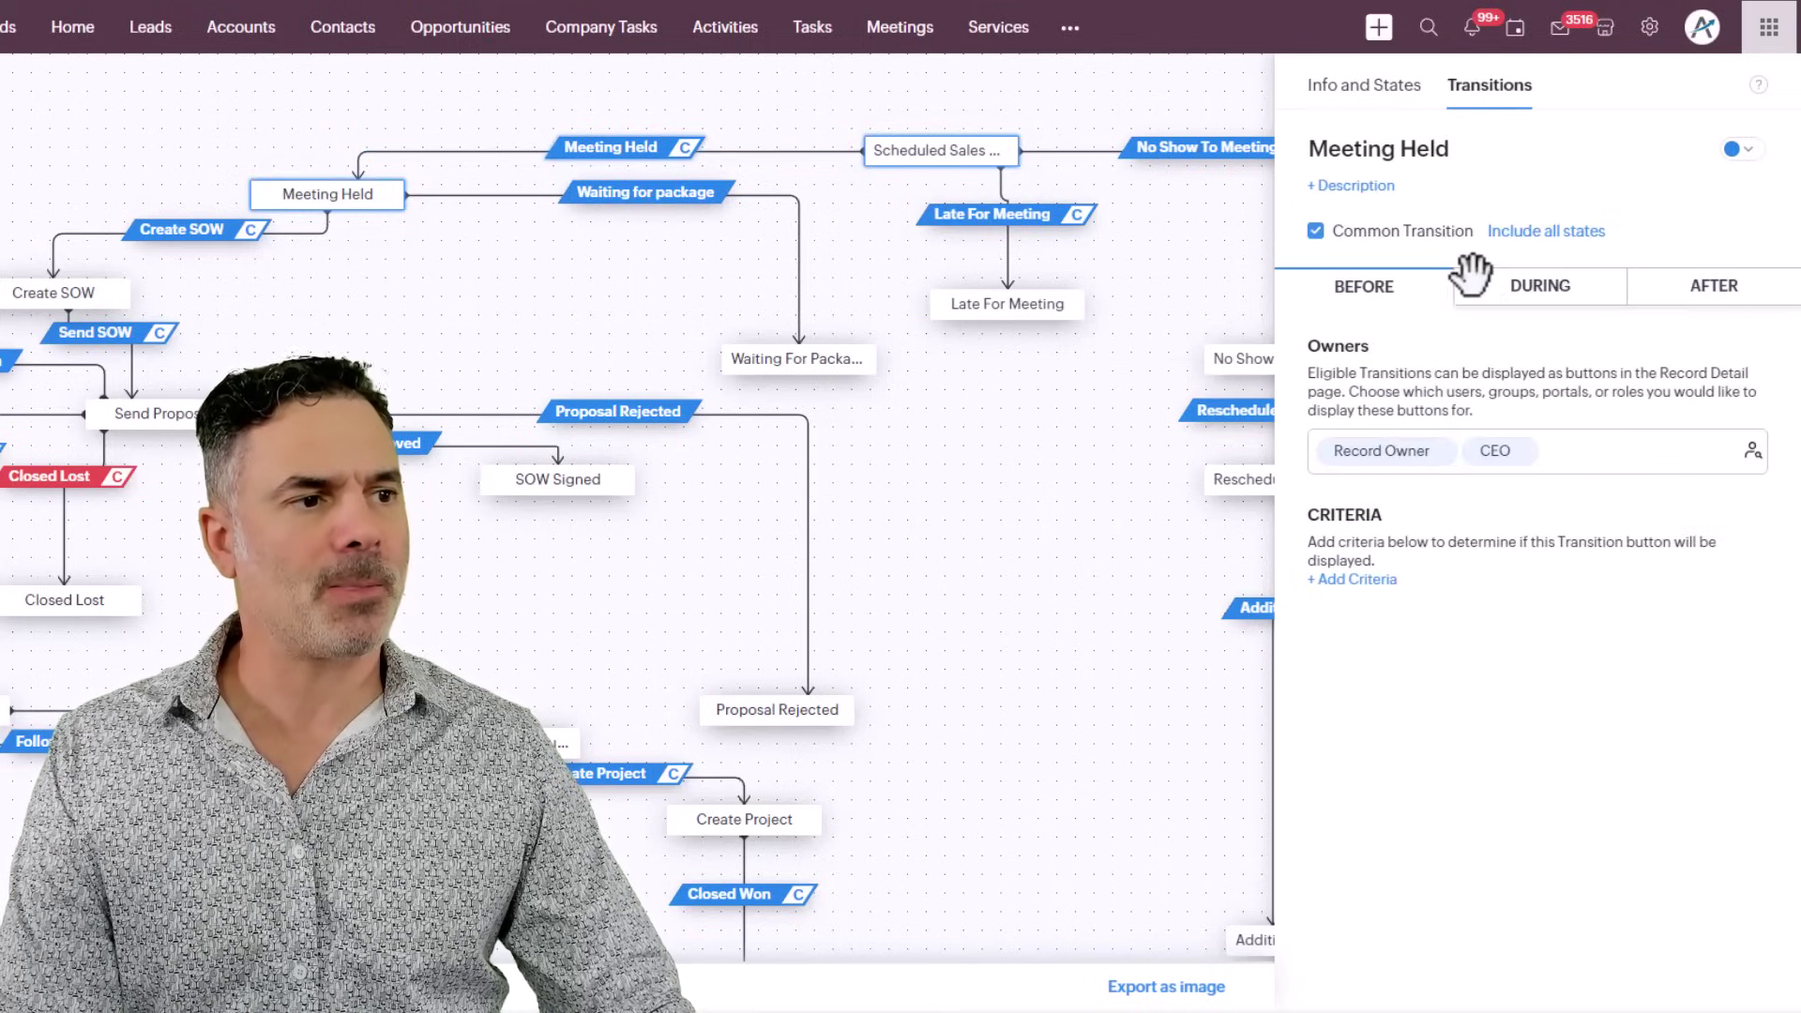
left_click(1543, 287)
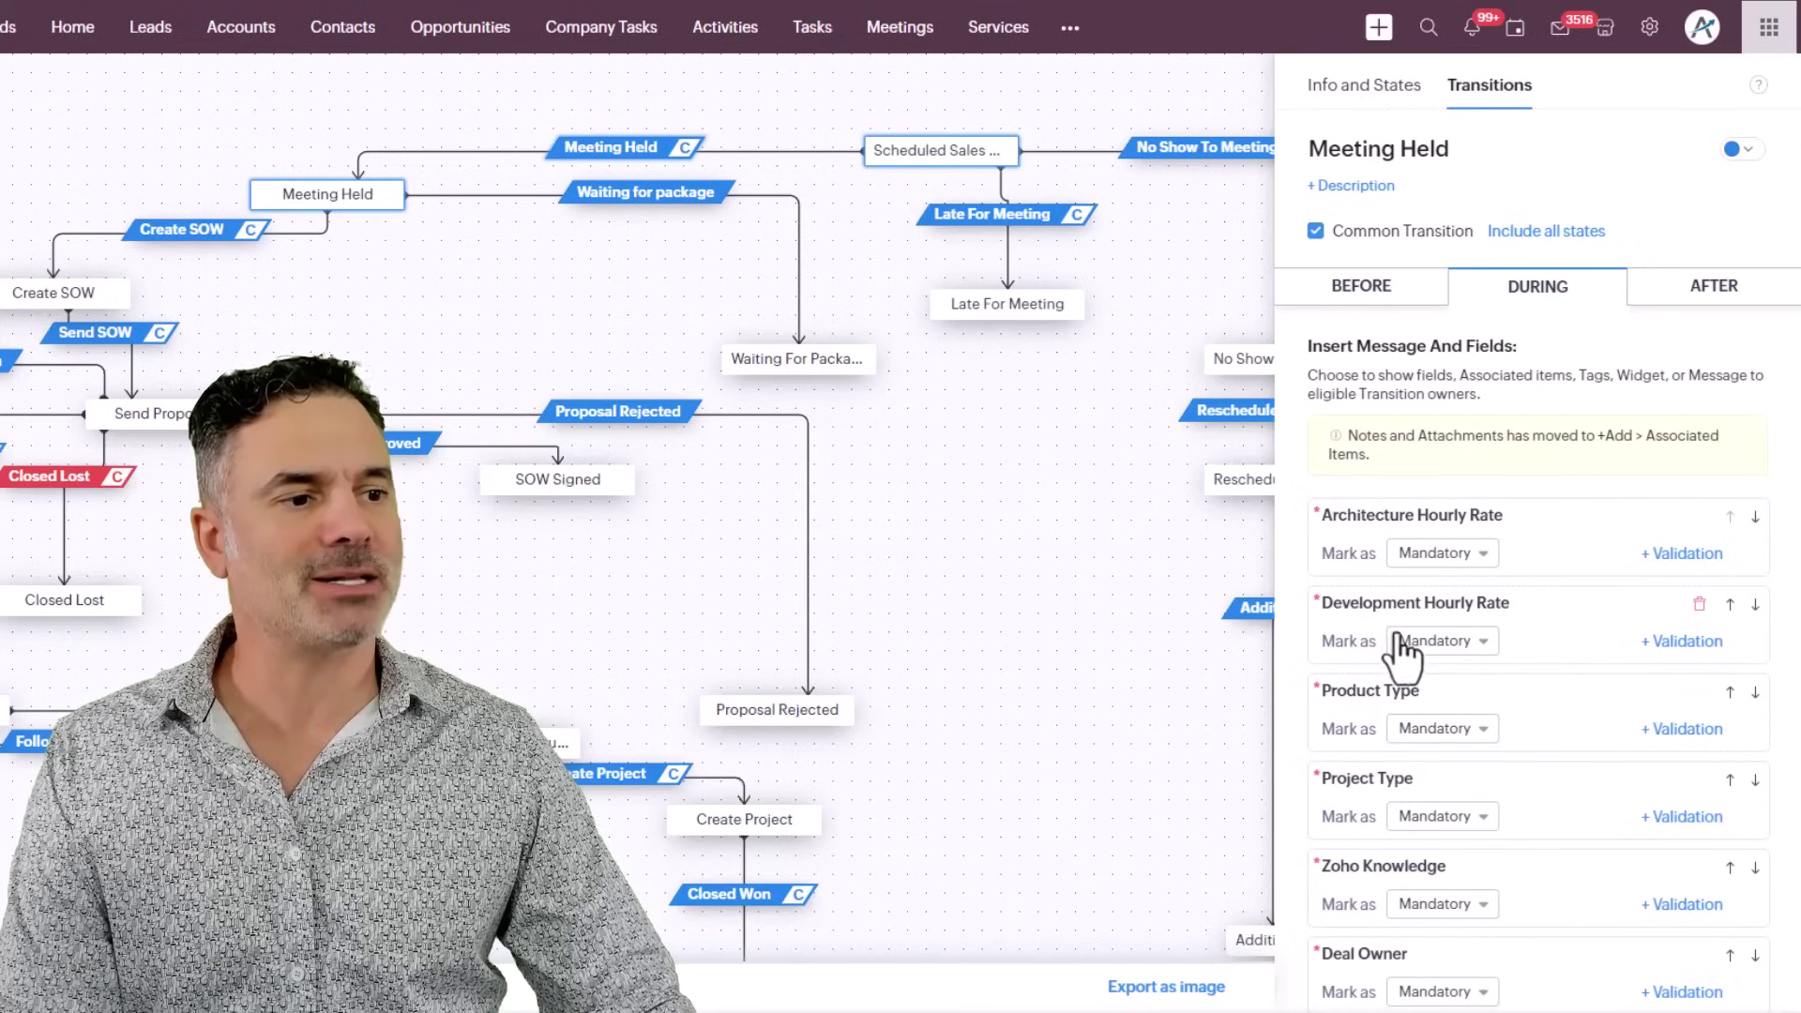
scroll(1407, 793, "down", 3)
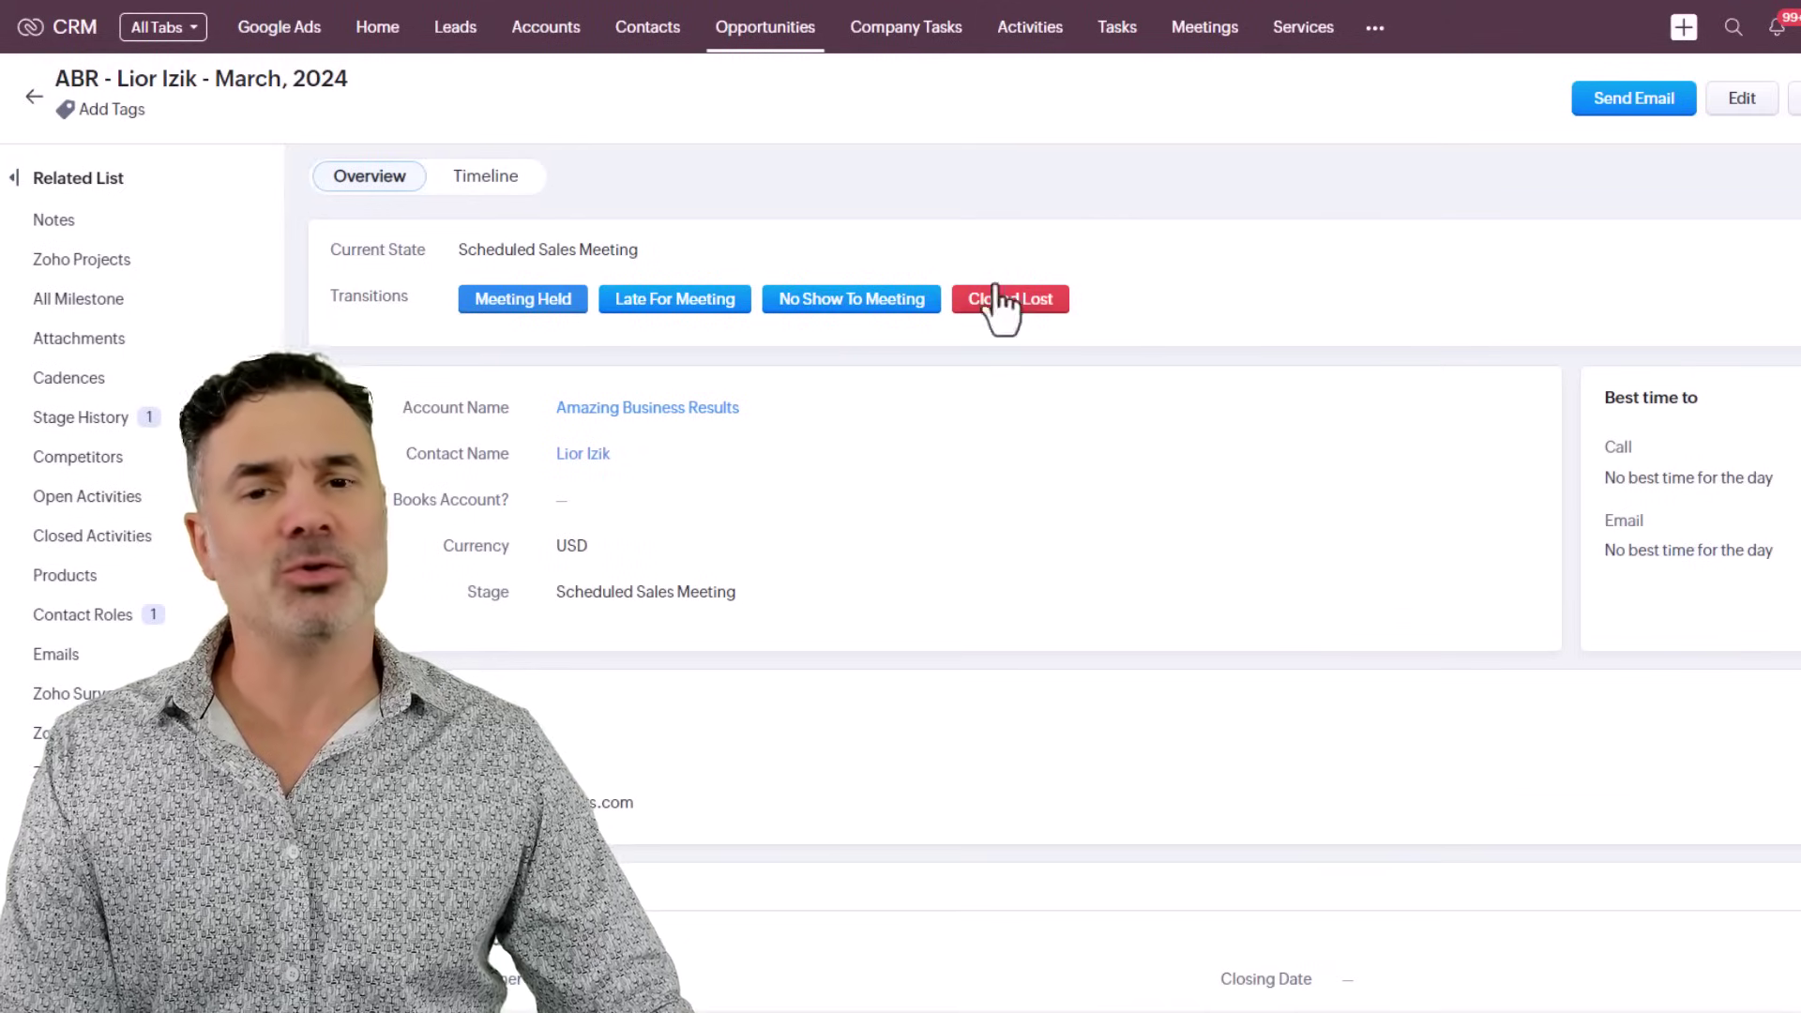
Step: Preview the Meeting Held form on the opportunity record
left_click(545, 302)
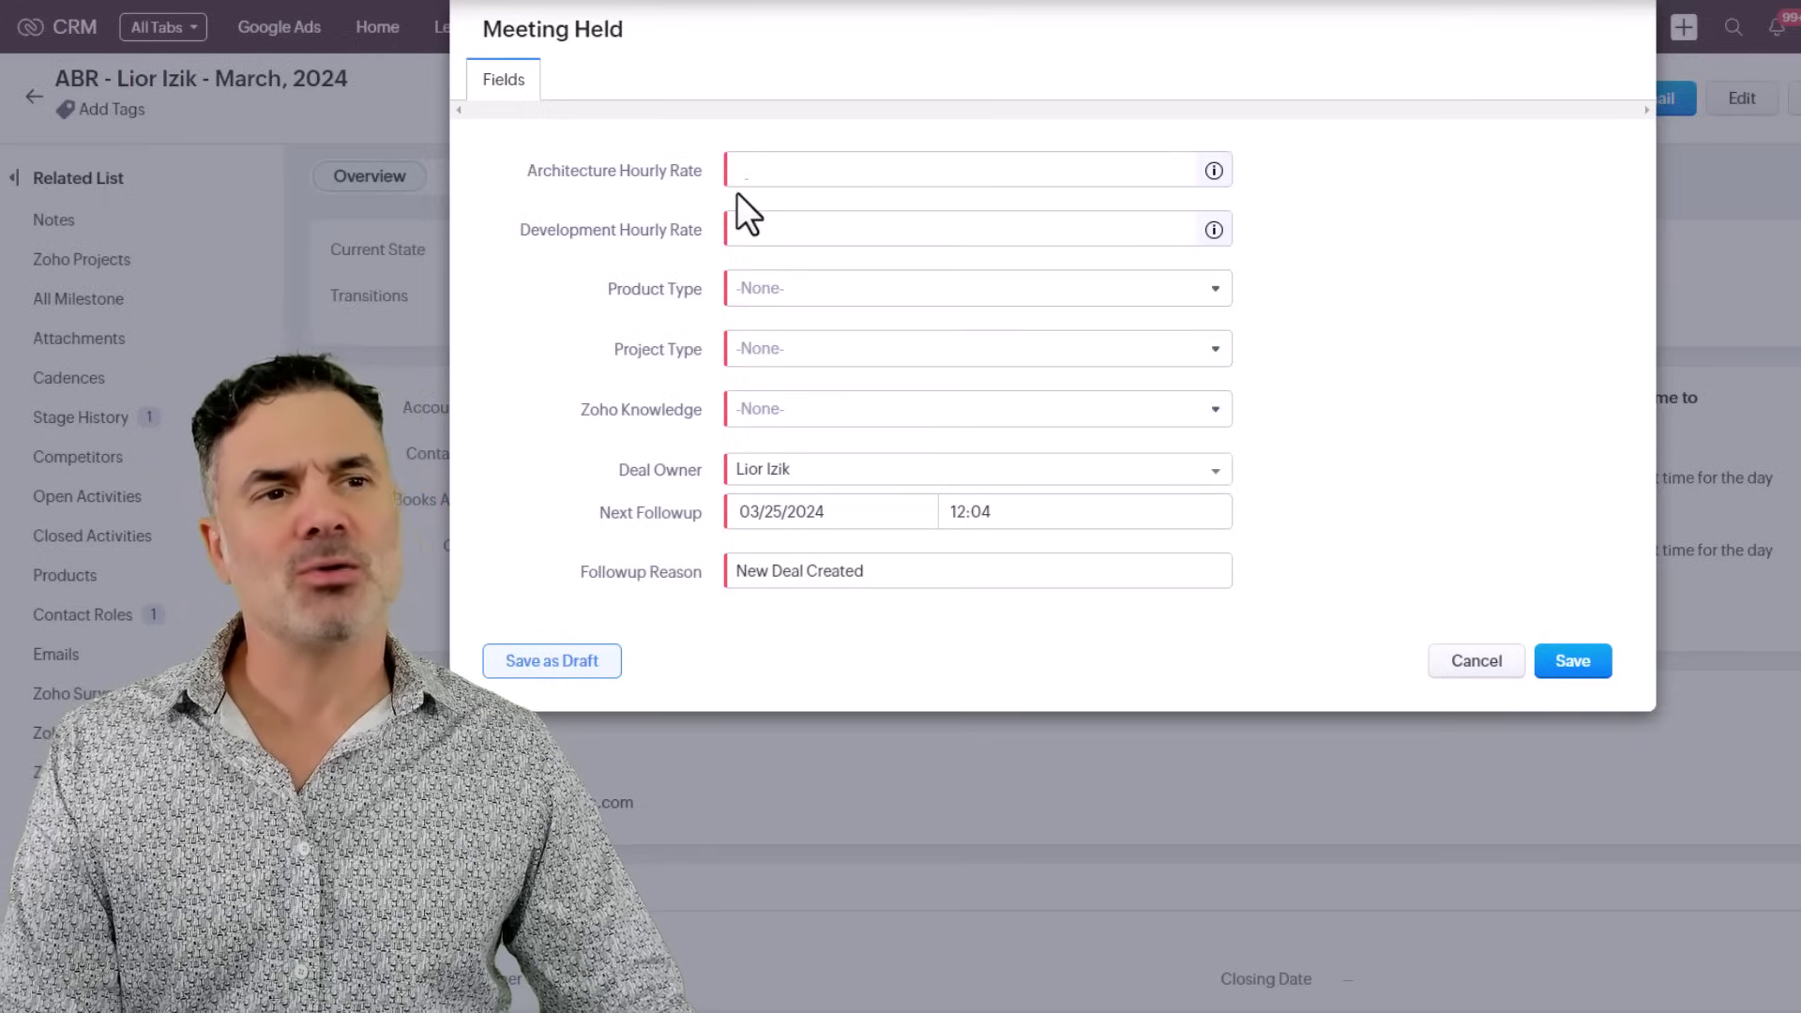
Step: In the Blueprint During step, set Development Hourly Rate back to Mandatory and open Architecture Hourly Rate's options
left_click(1501, 2)
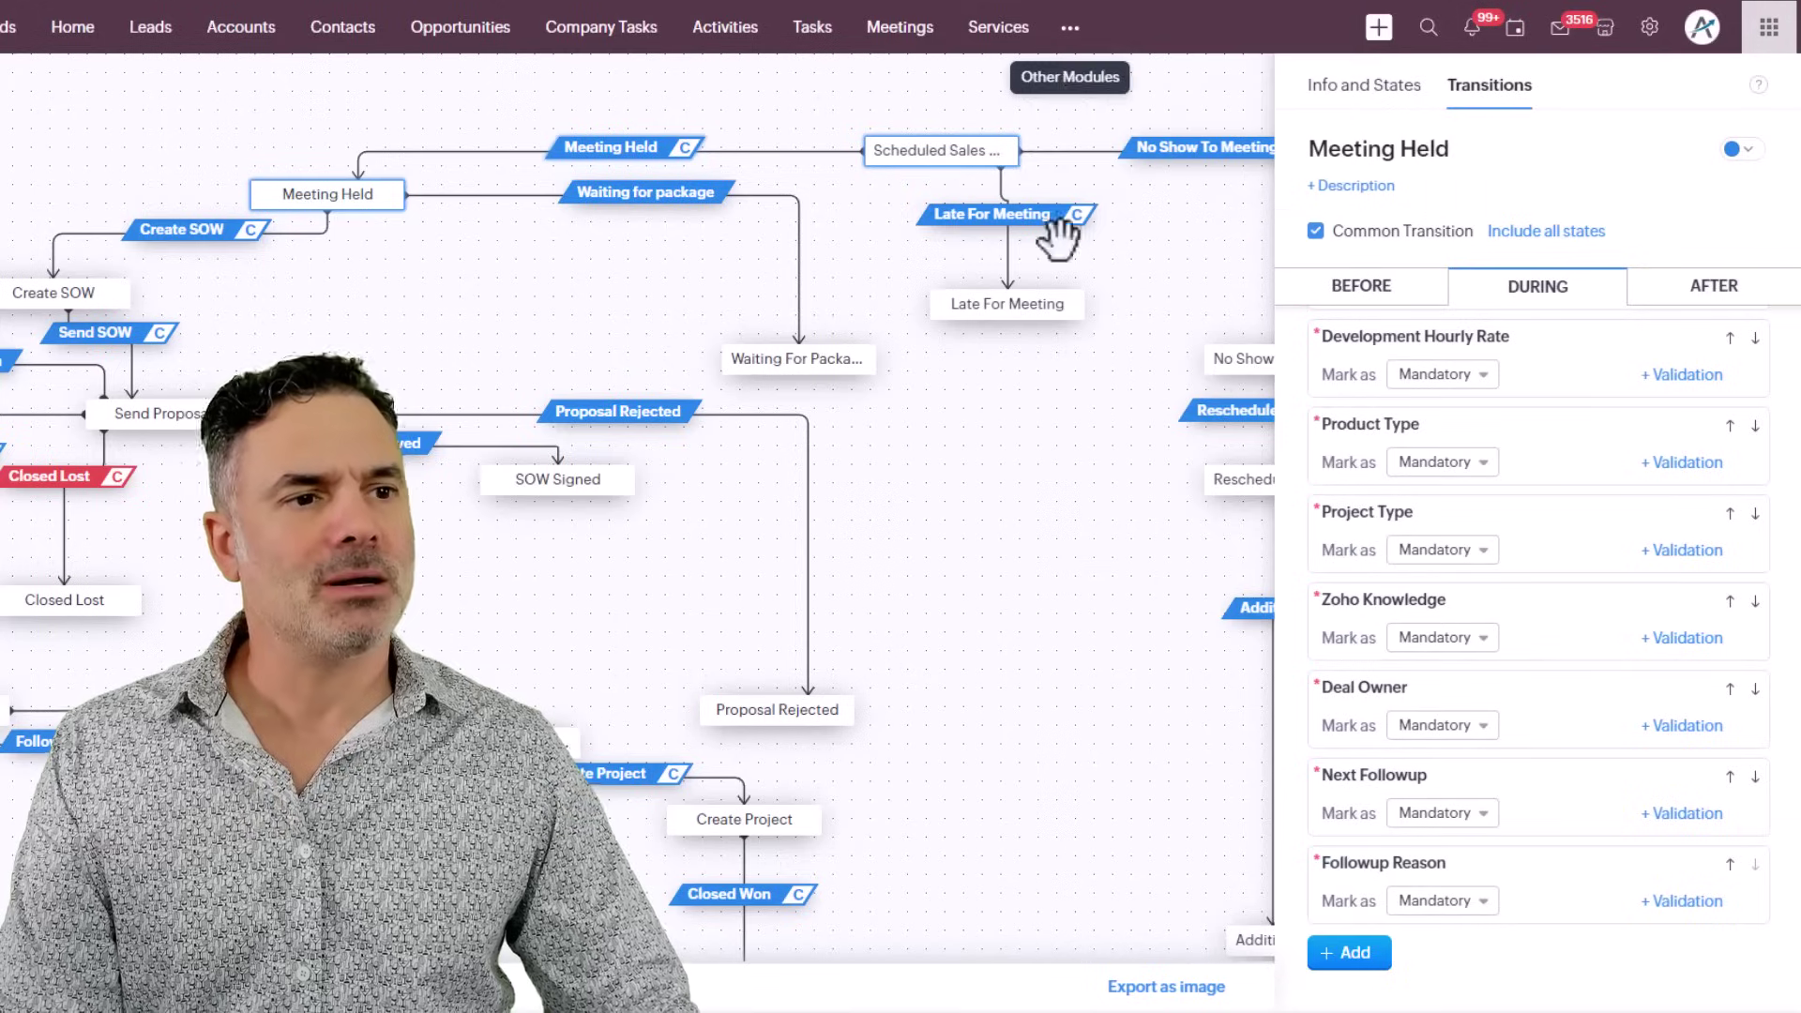
left_click(1454, 377)
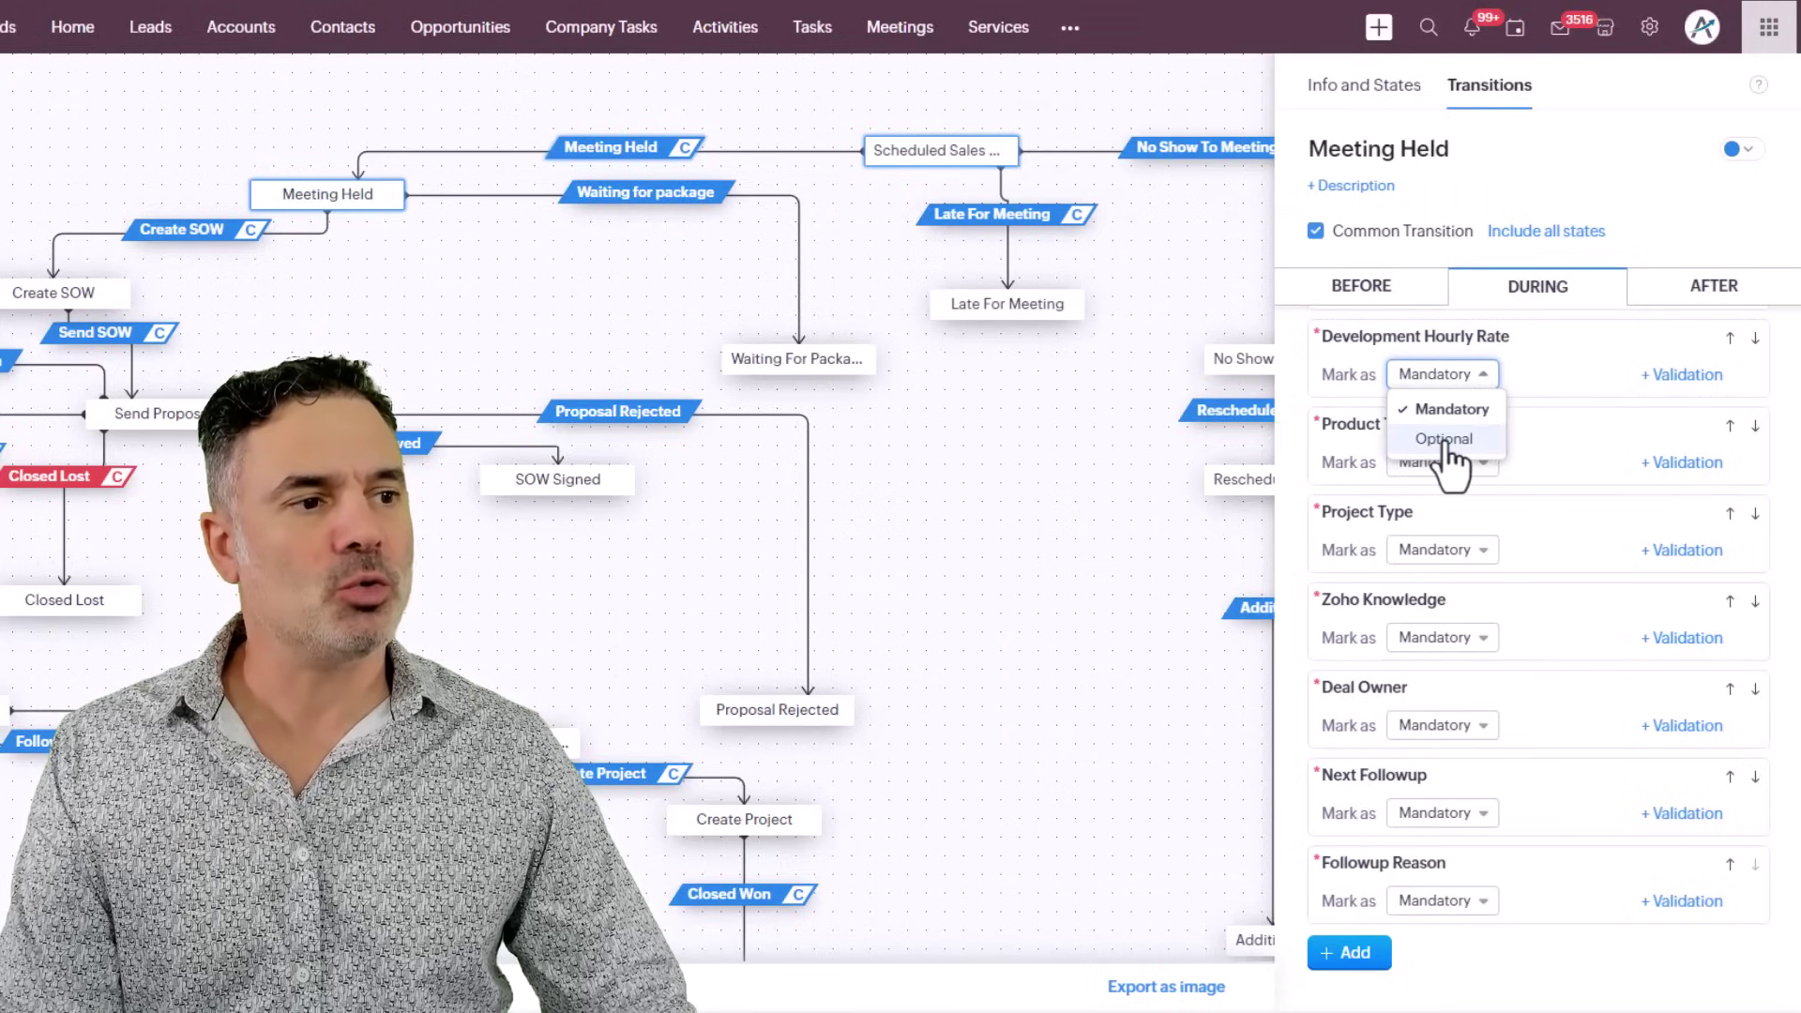
left_click(1445, 440)
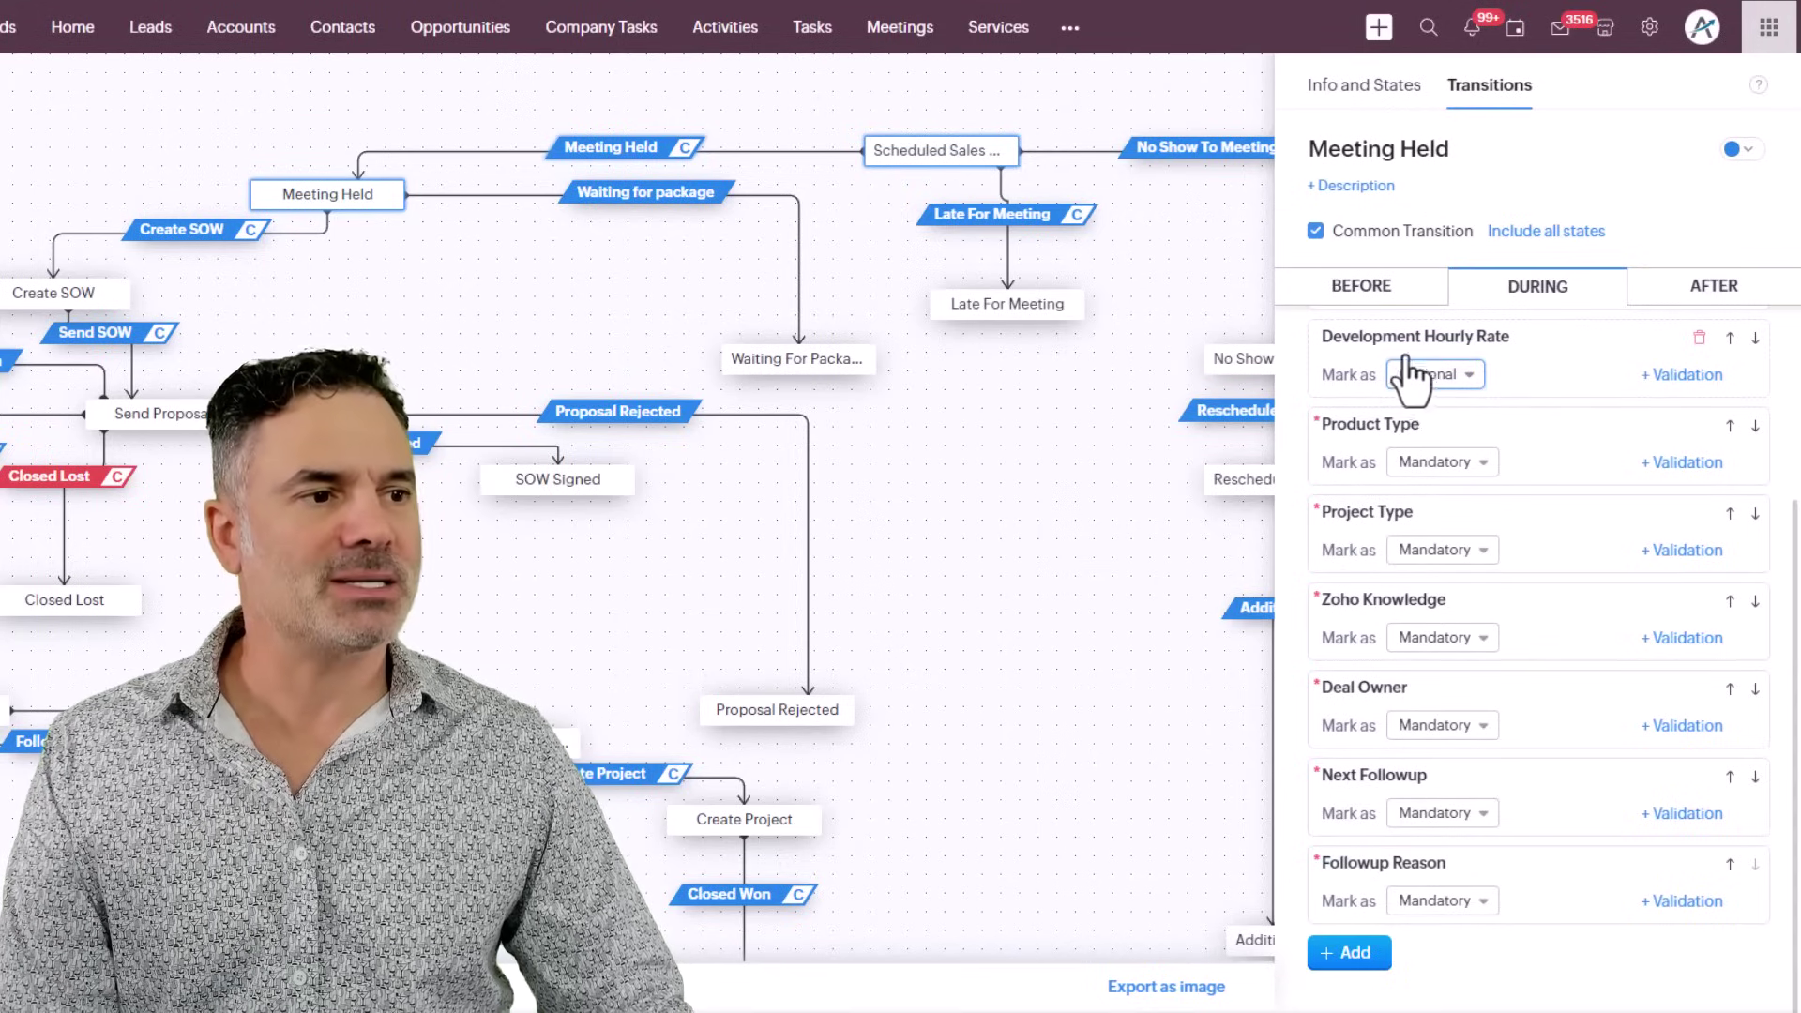
scroll(1421, 460, "up", 3)
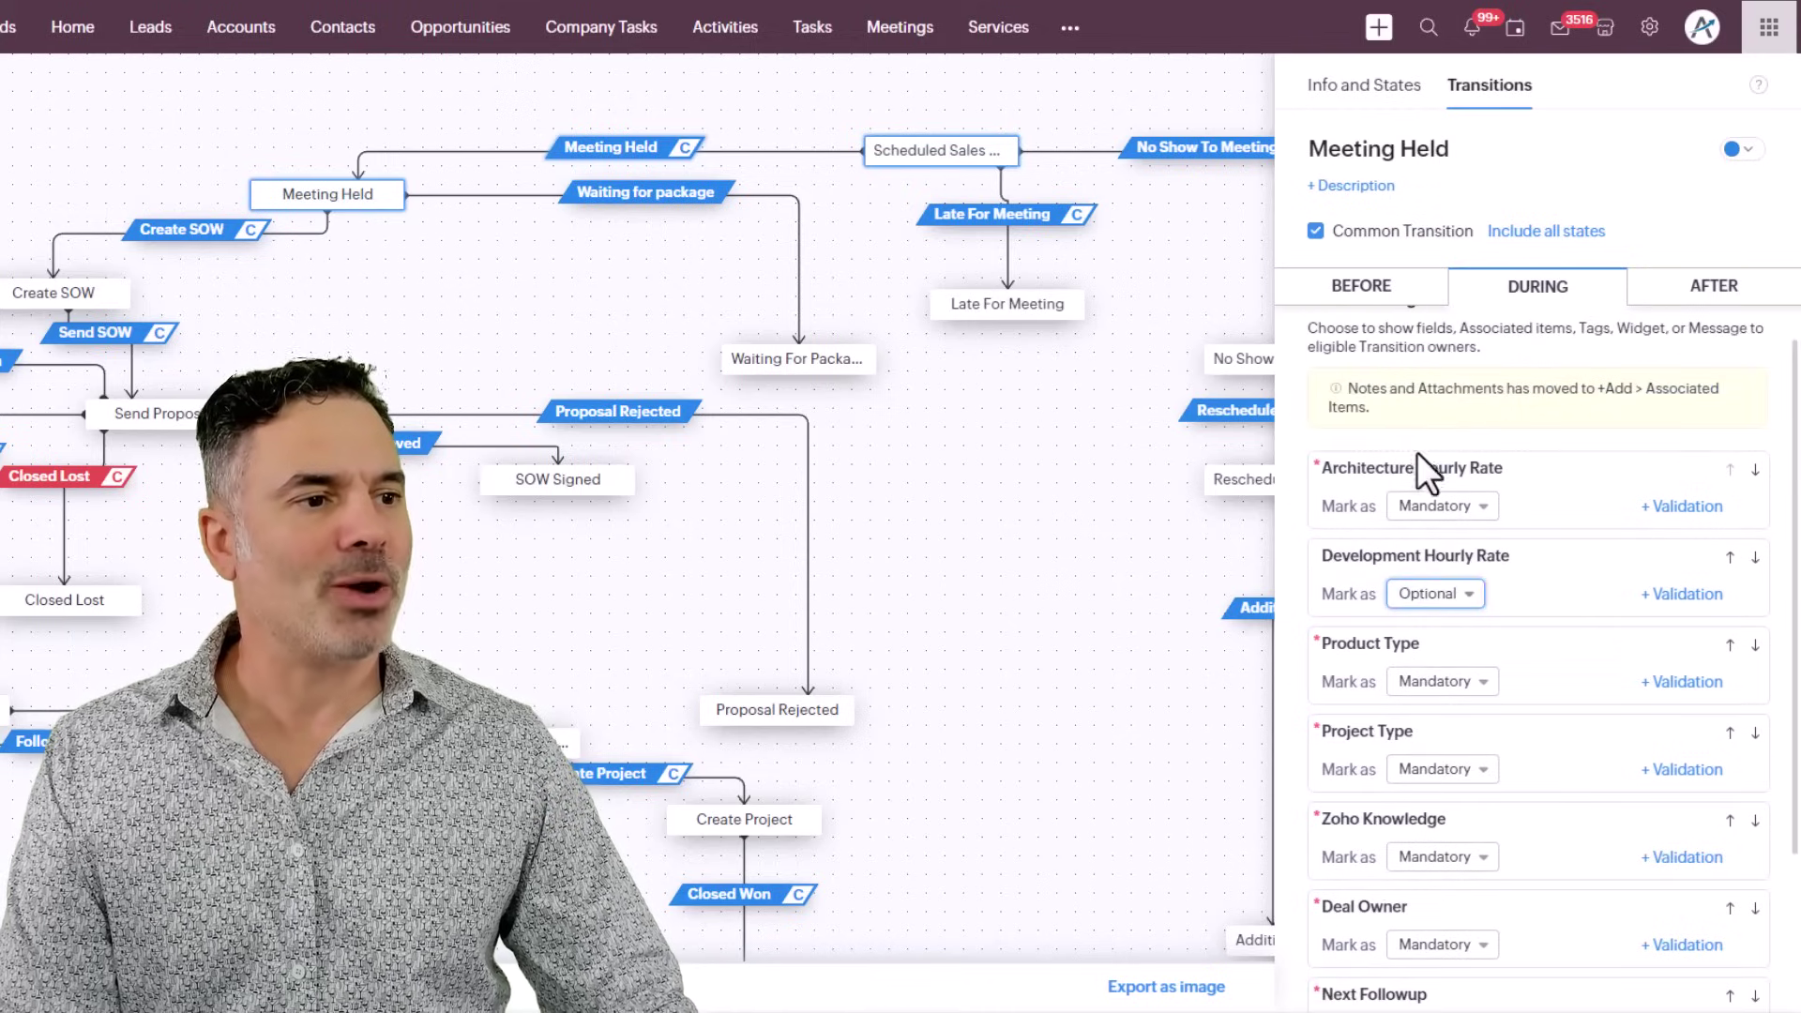
left_click(1440, 594)
left_click(1447, 629)
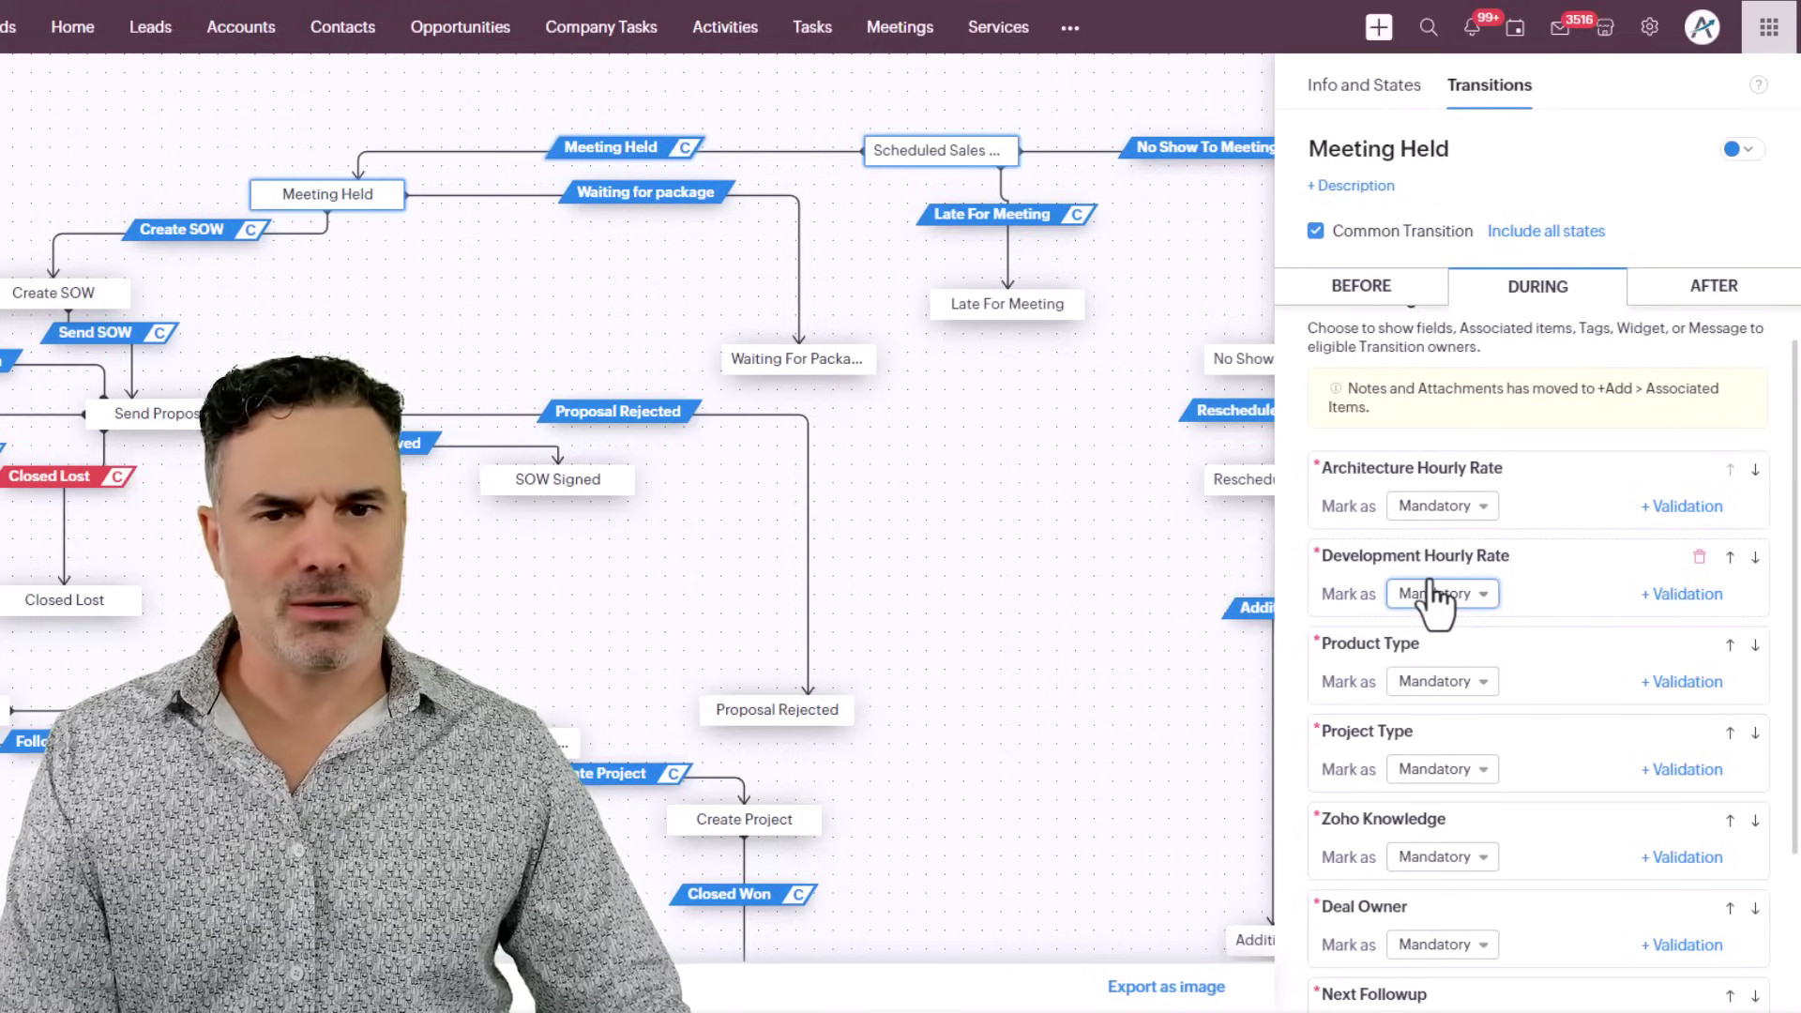
left_click(1435, 505)
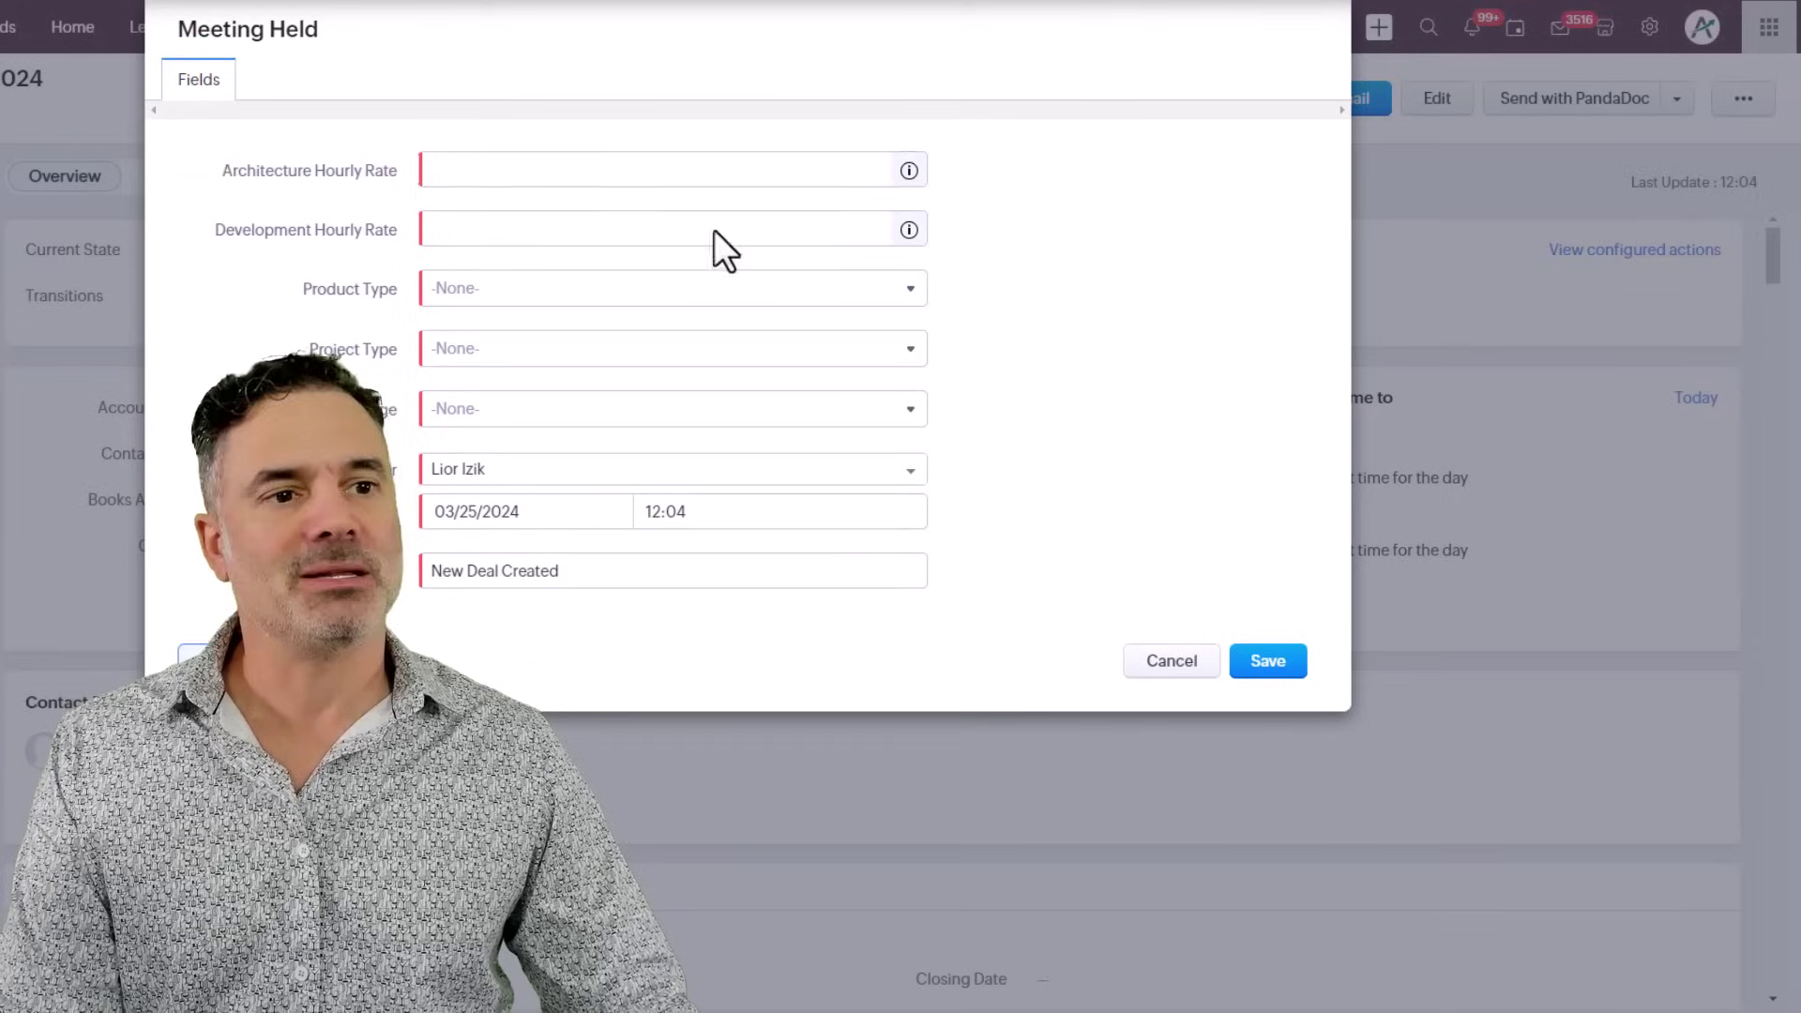
left_click(434, 172)
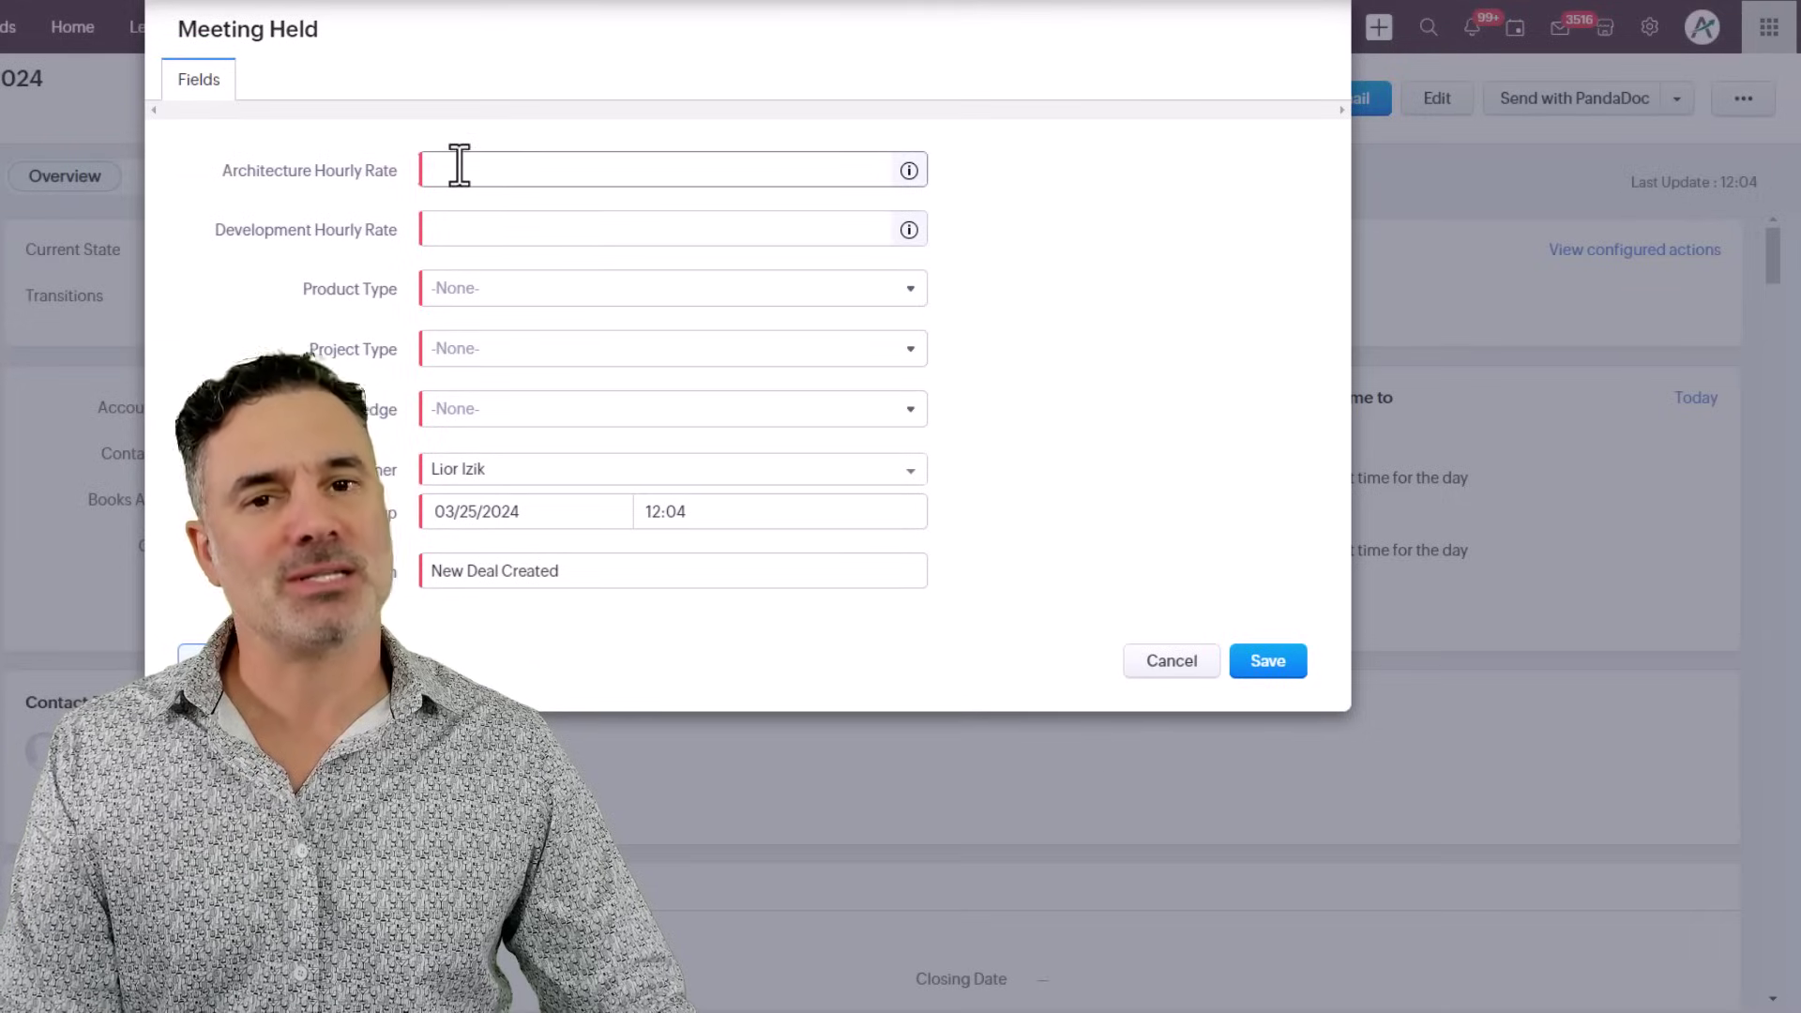
left_click(515, 170)
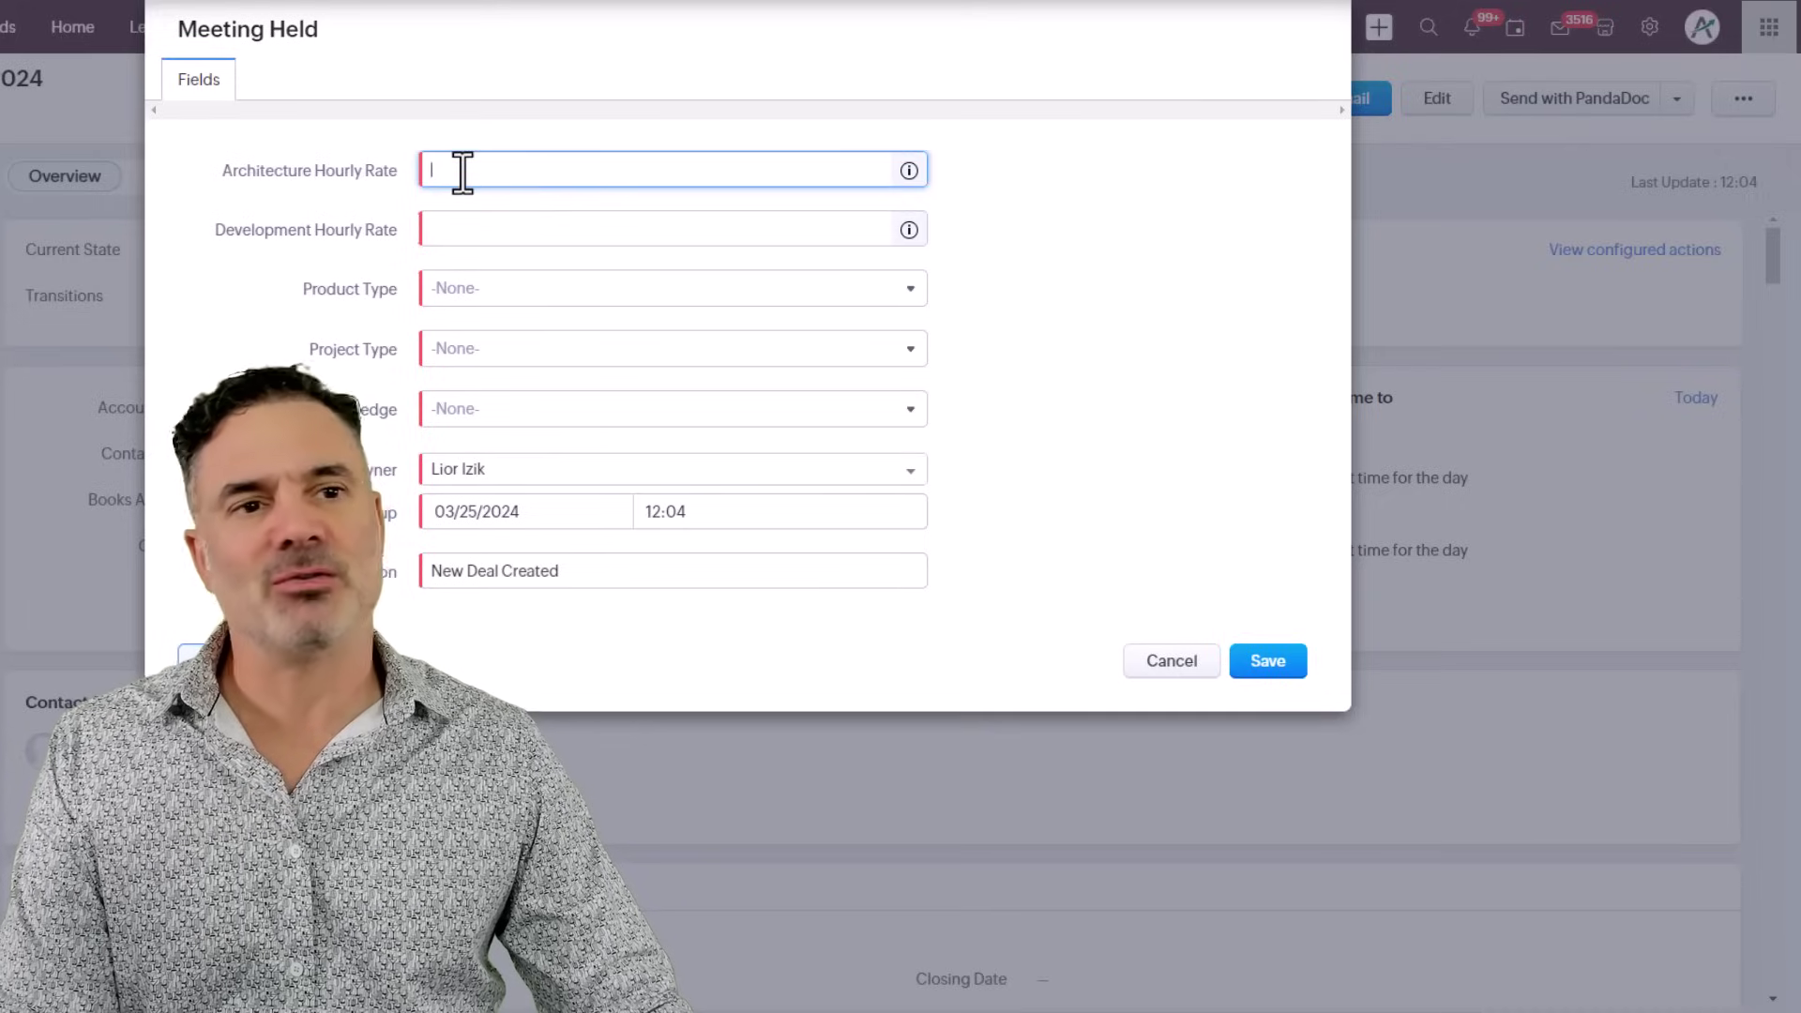
type("0")
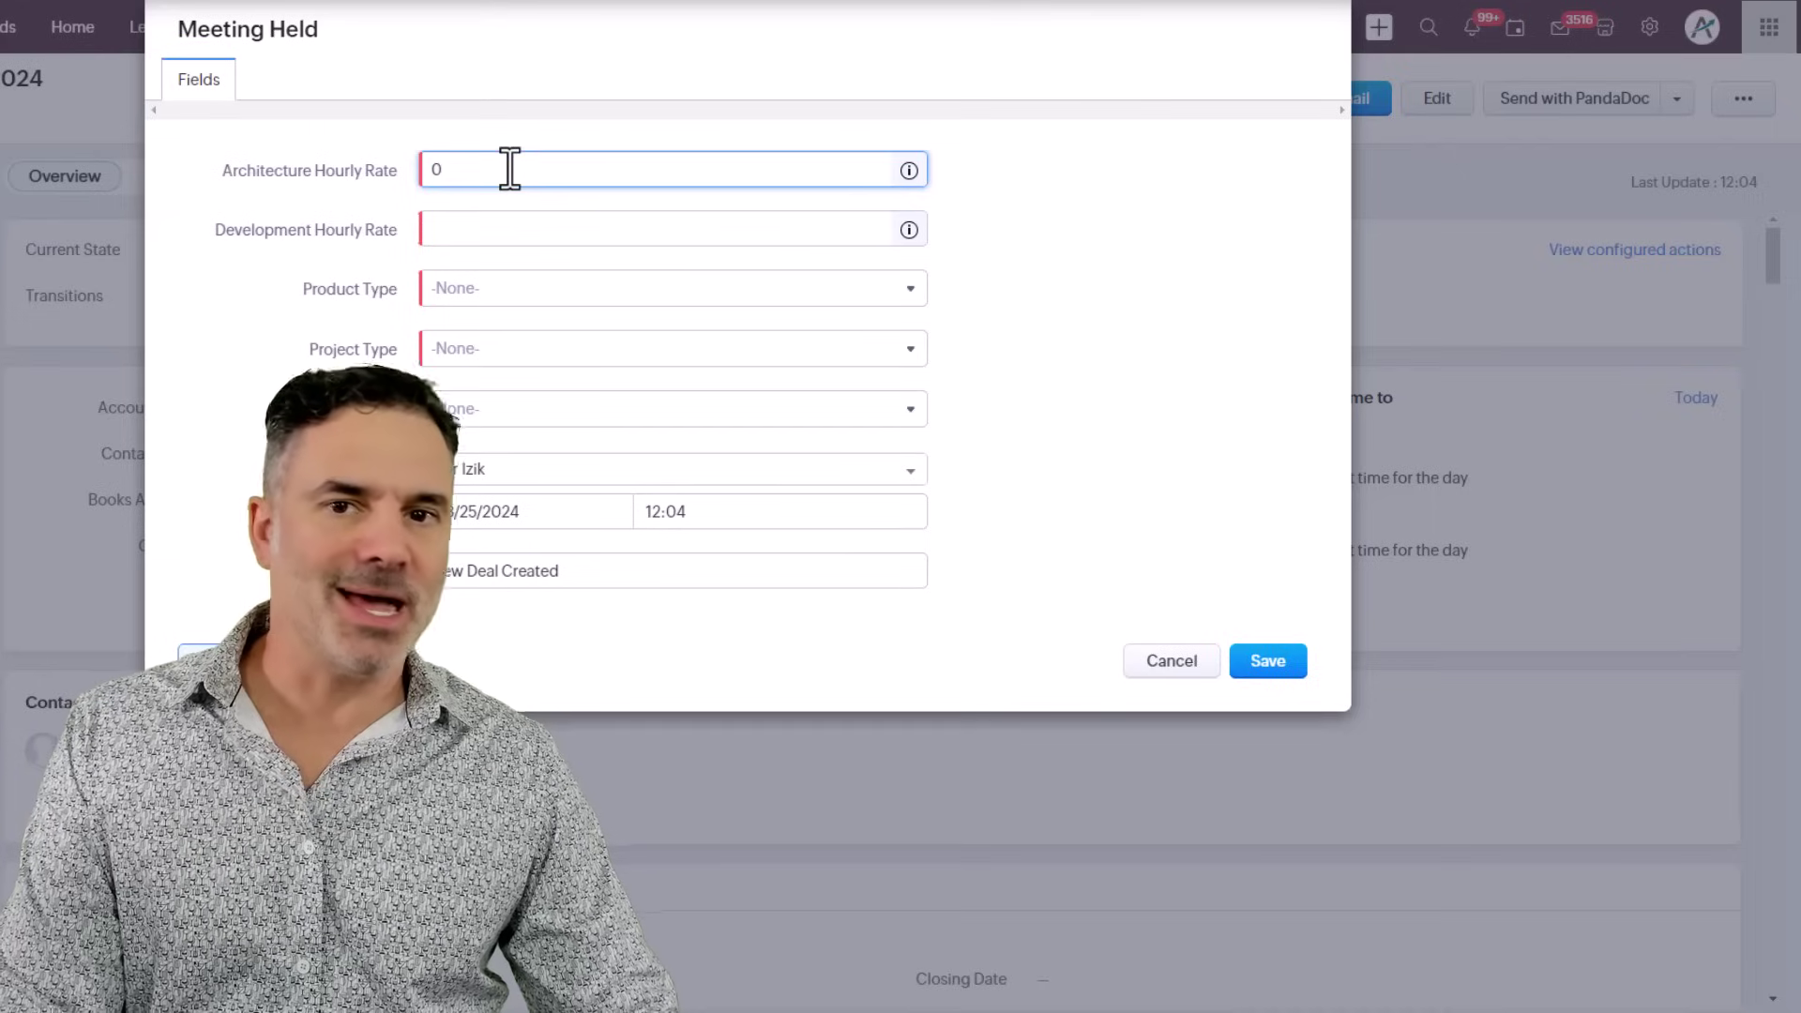
key("BackSpace")
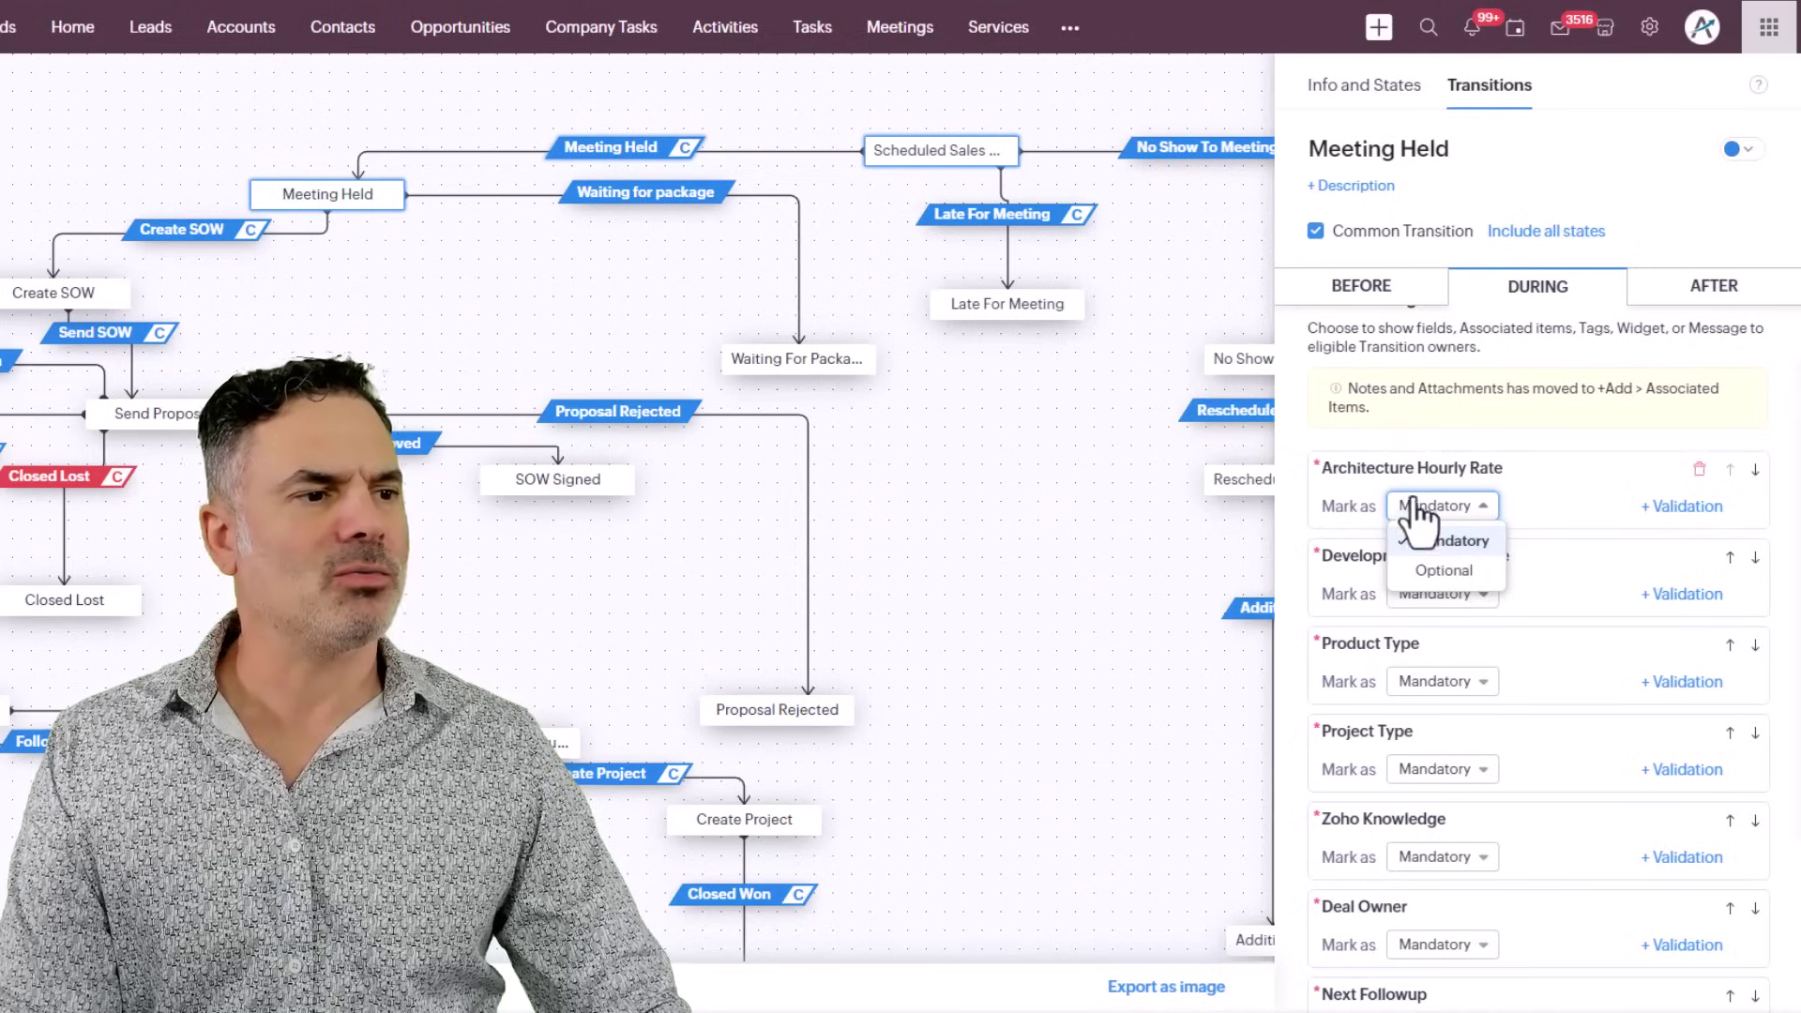
Step: Mark Architecture Hourly Rate as Optional and save the blueprint, ignoring the loop warning
left_click(1445, 570)
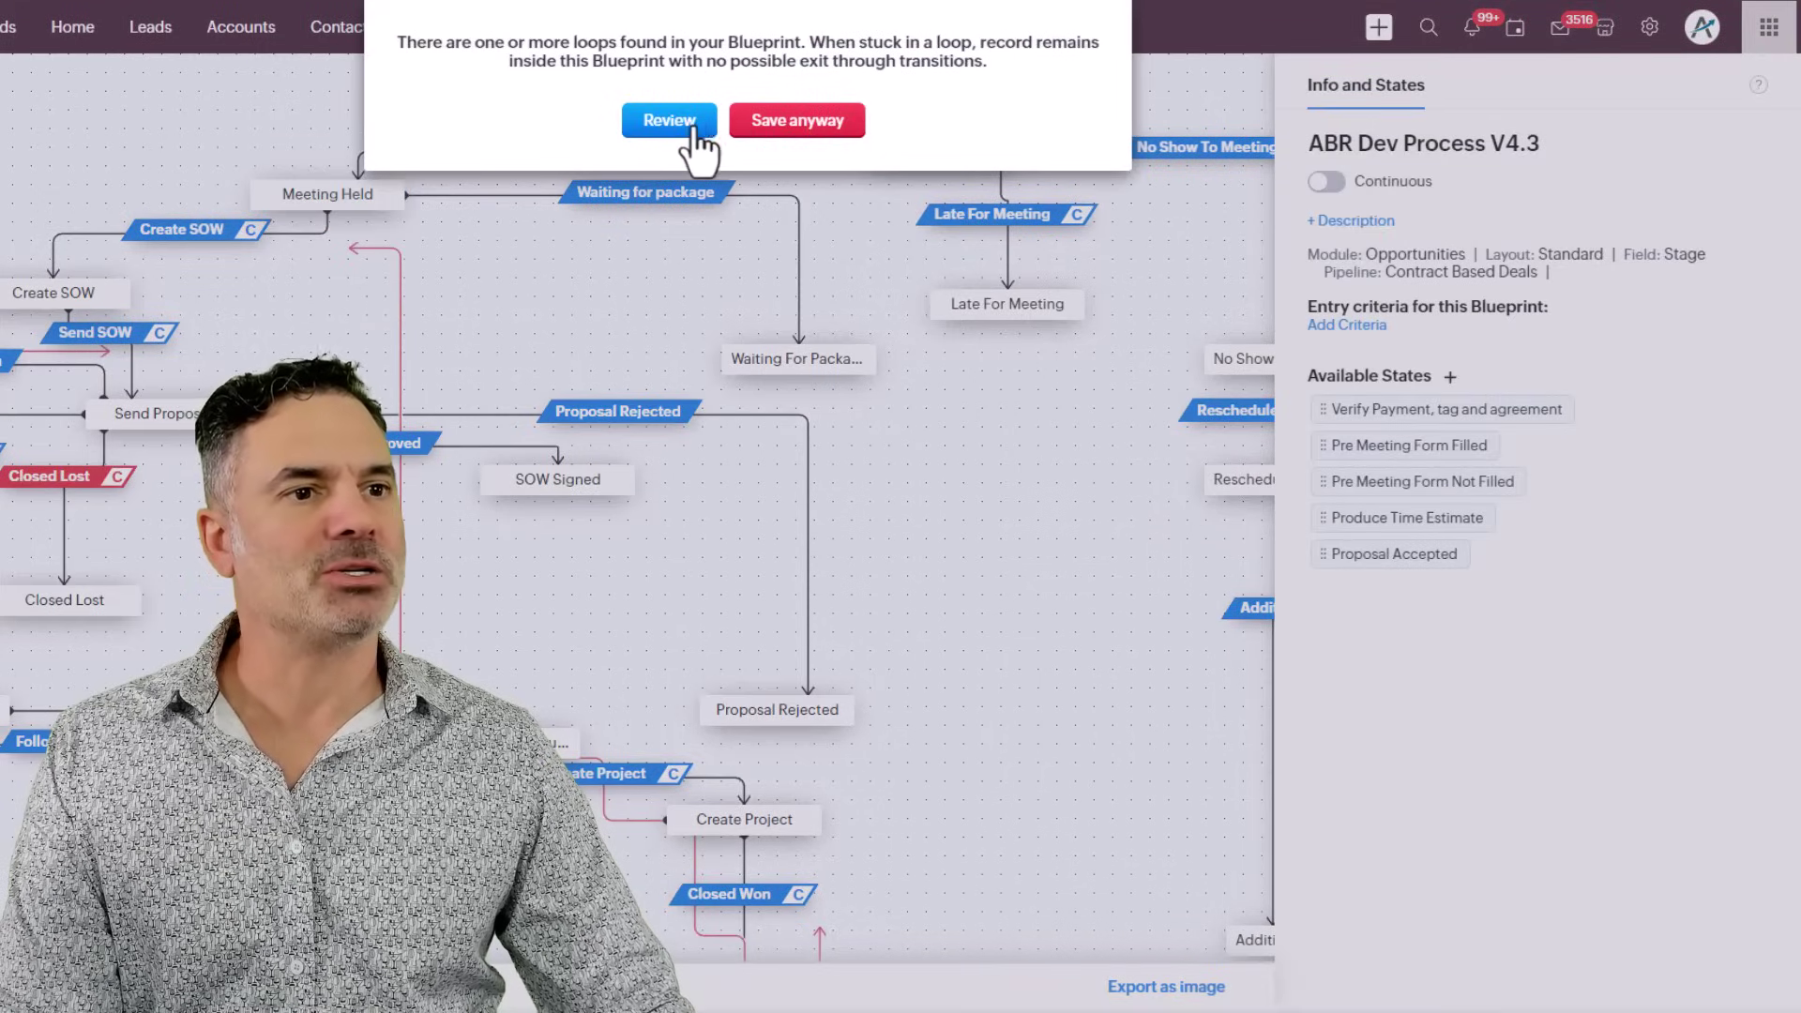
left_click(802, 122)
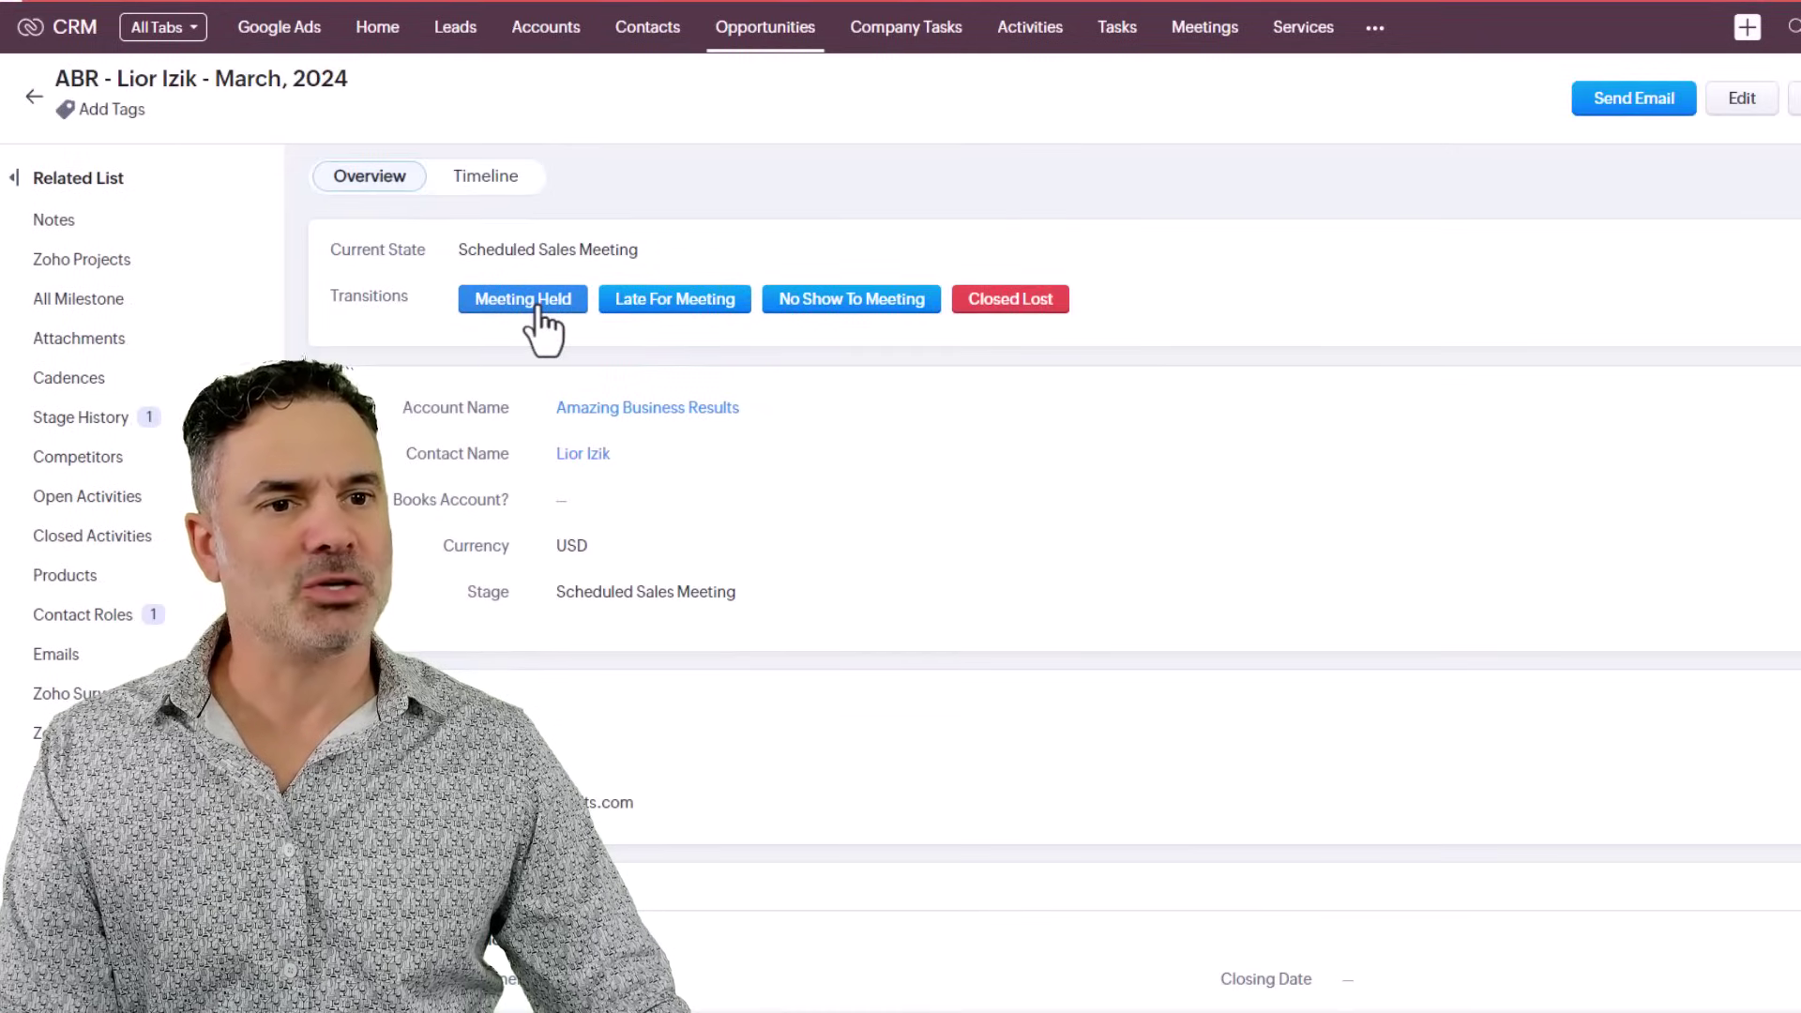
Step: Run Meeting Held on the deal to confirm Architecture Hourly Rate is no longer required
left_click(541, 310)
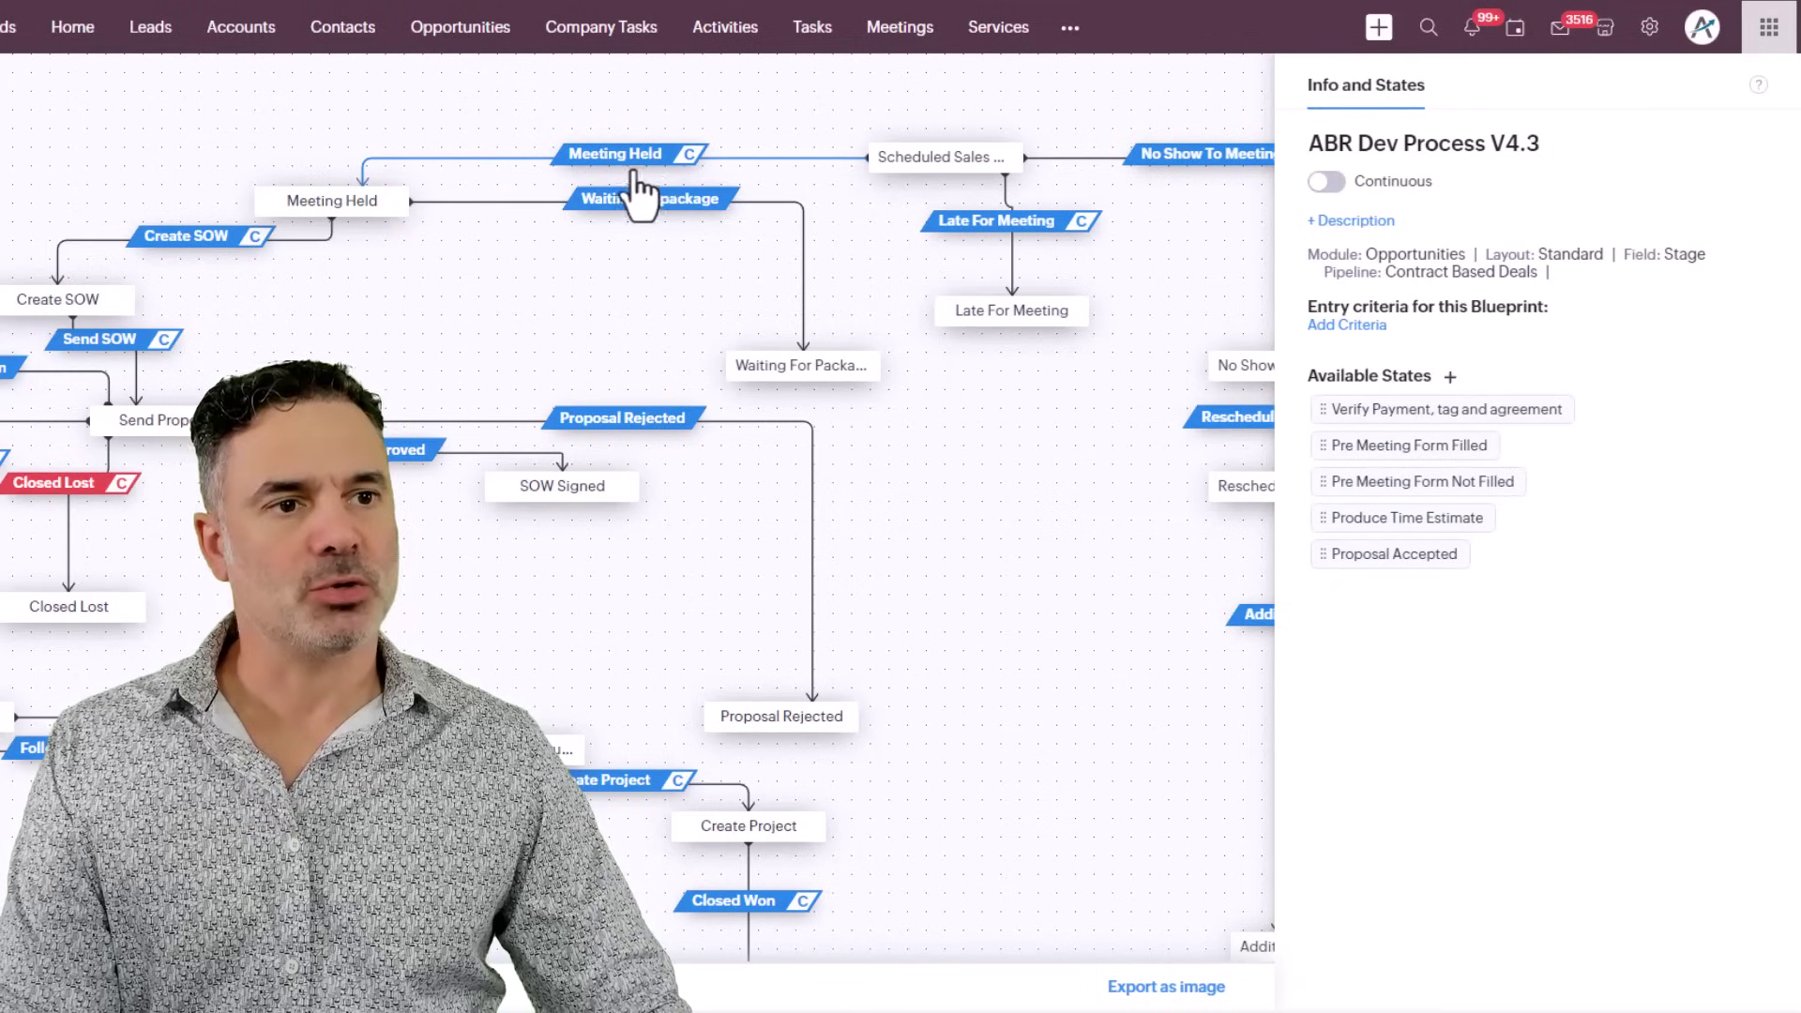
Step: Open the Meeting Held transition's During field list in the Blueprint editor
left_click(655, 160)
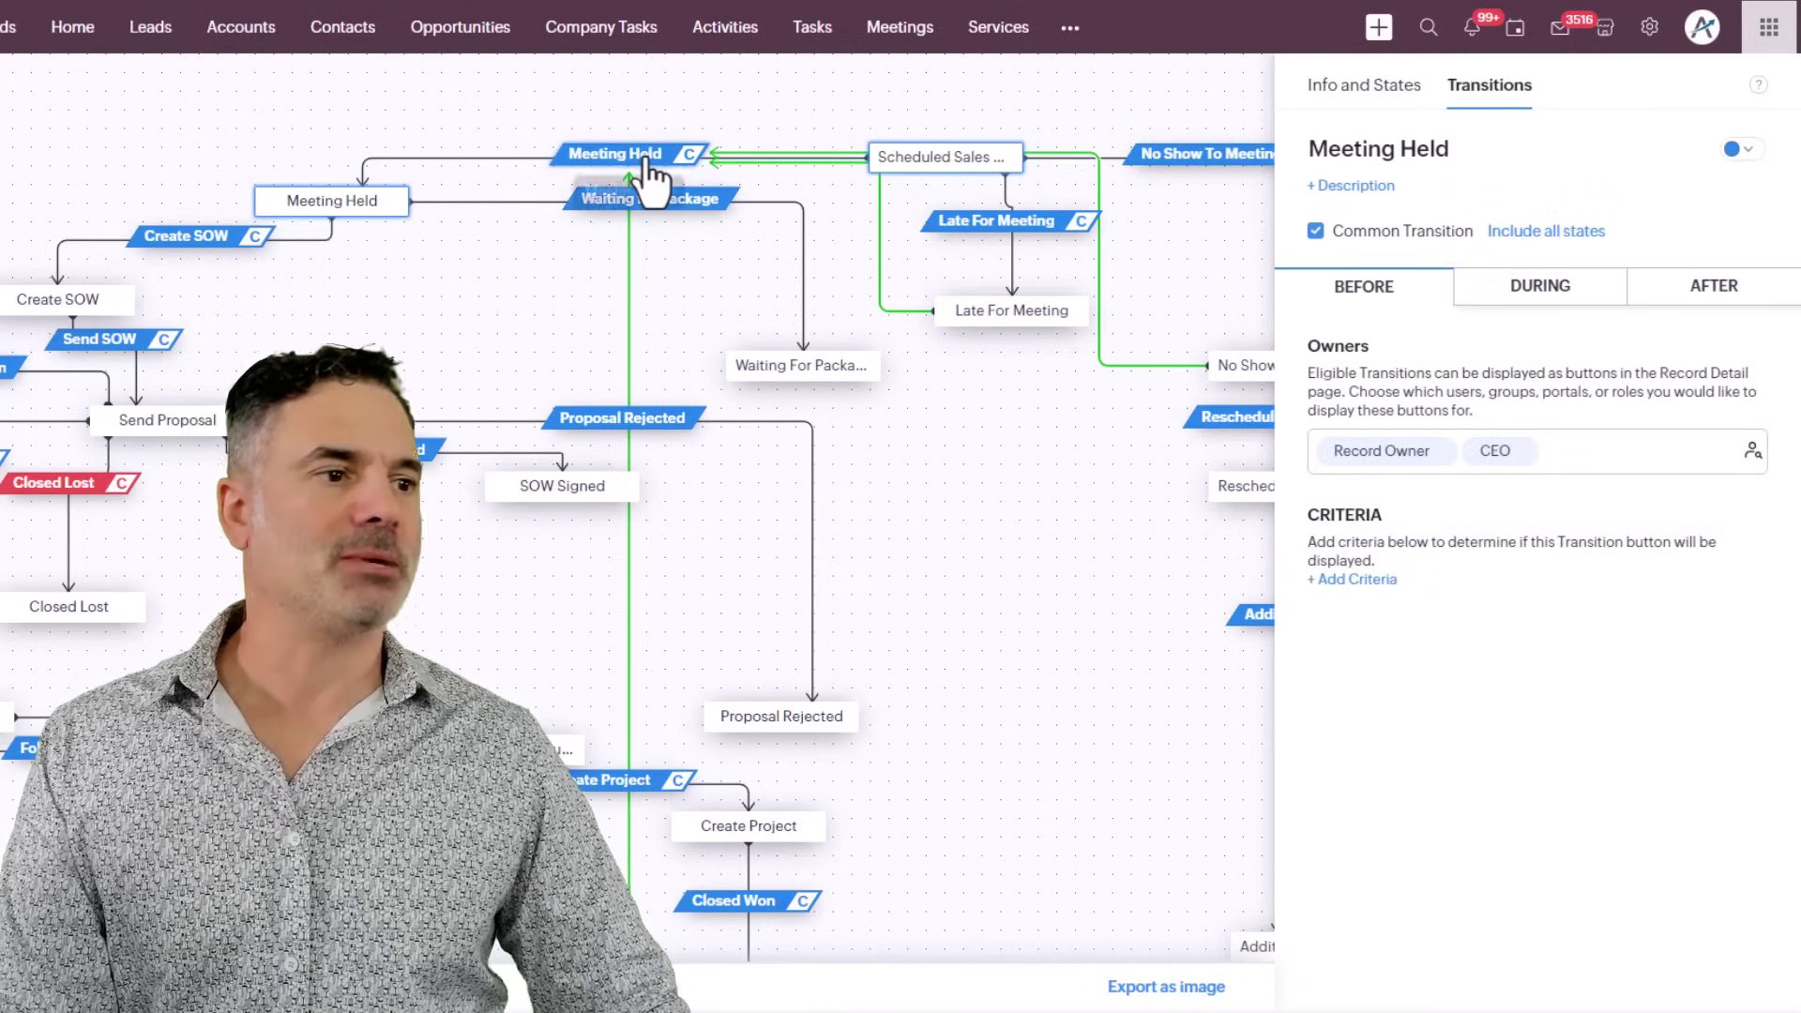
left_click(1515, 291)
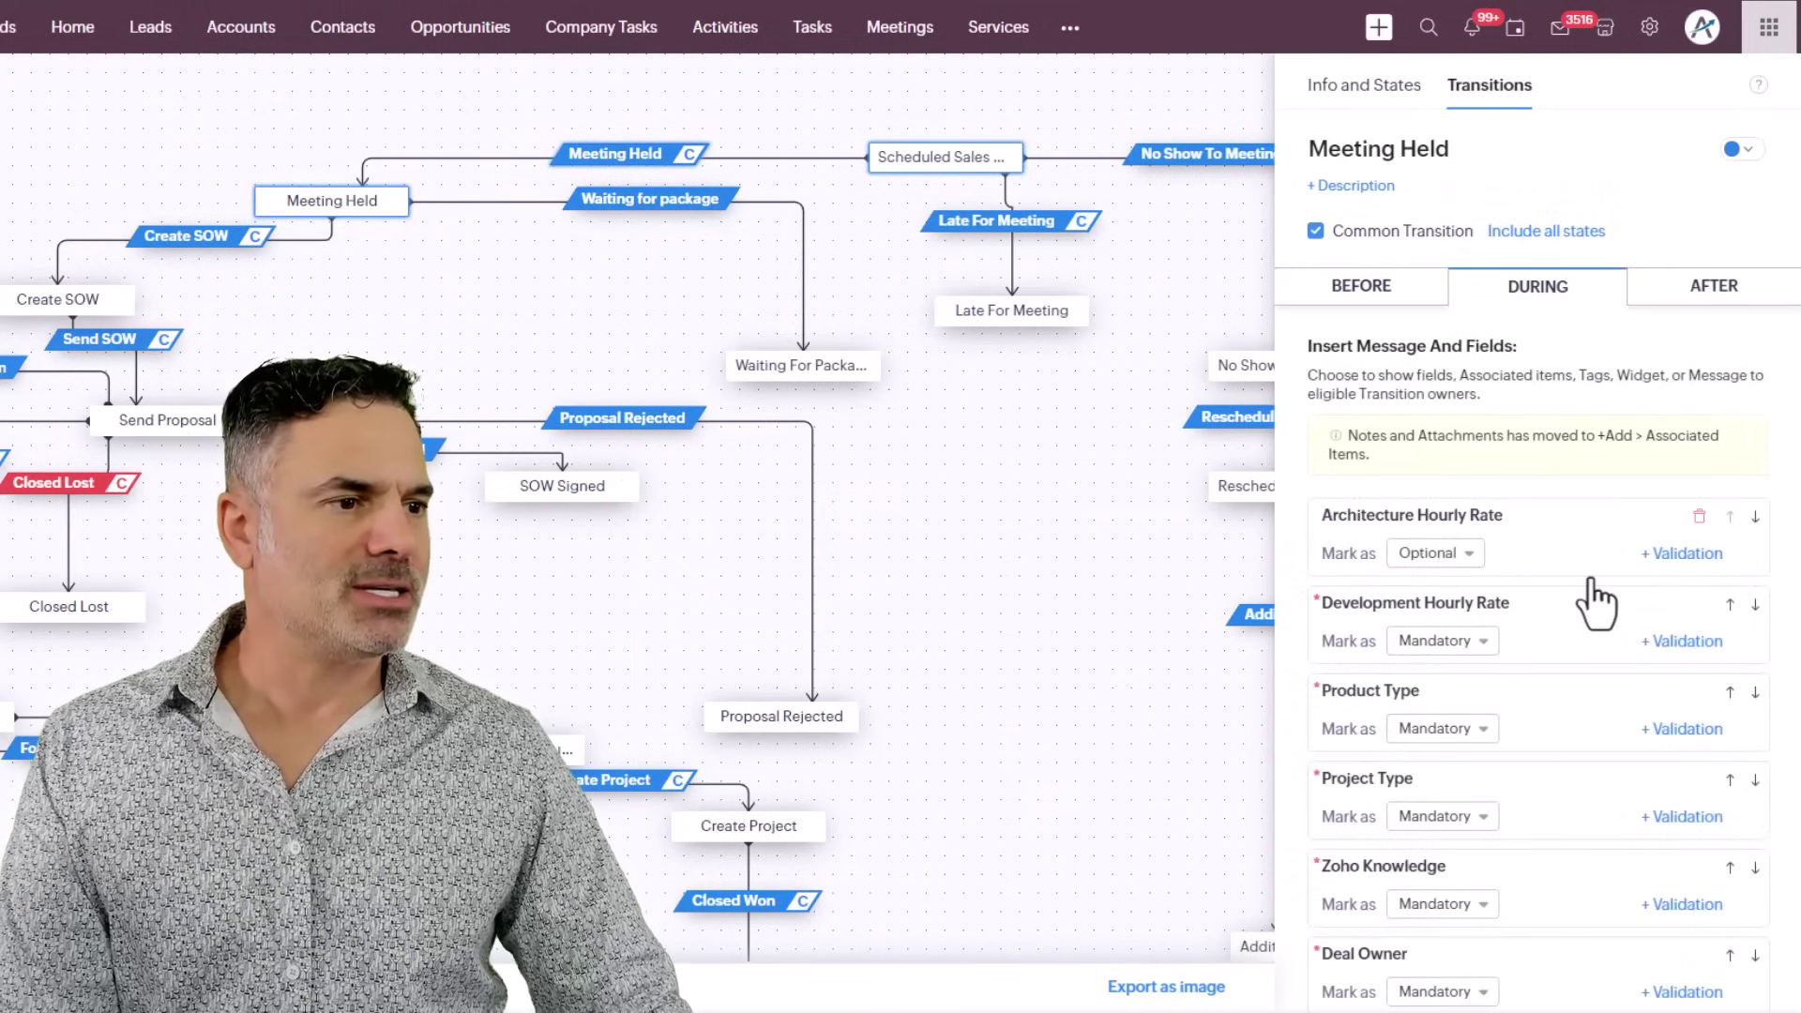
scroll(1576, 690, "down", 3)
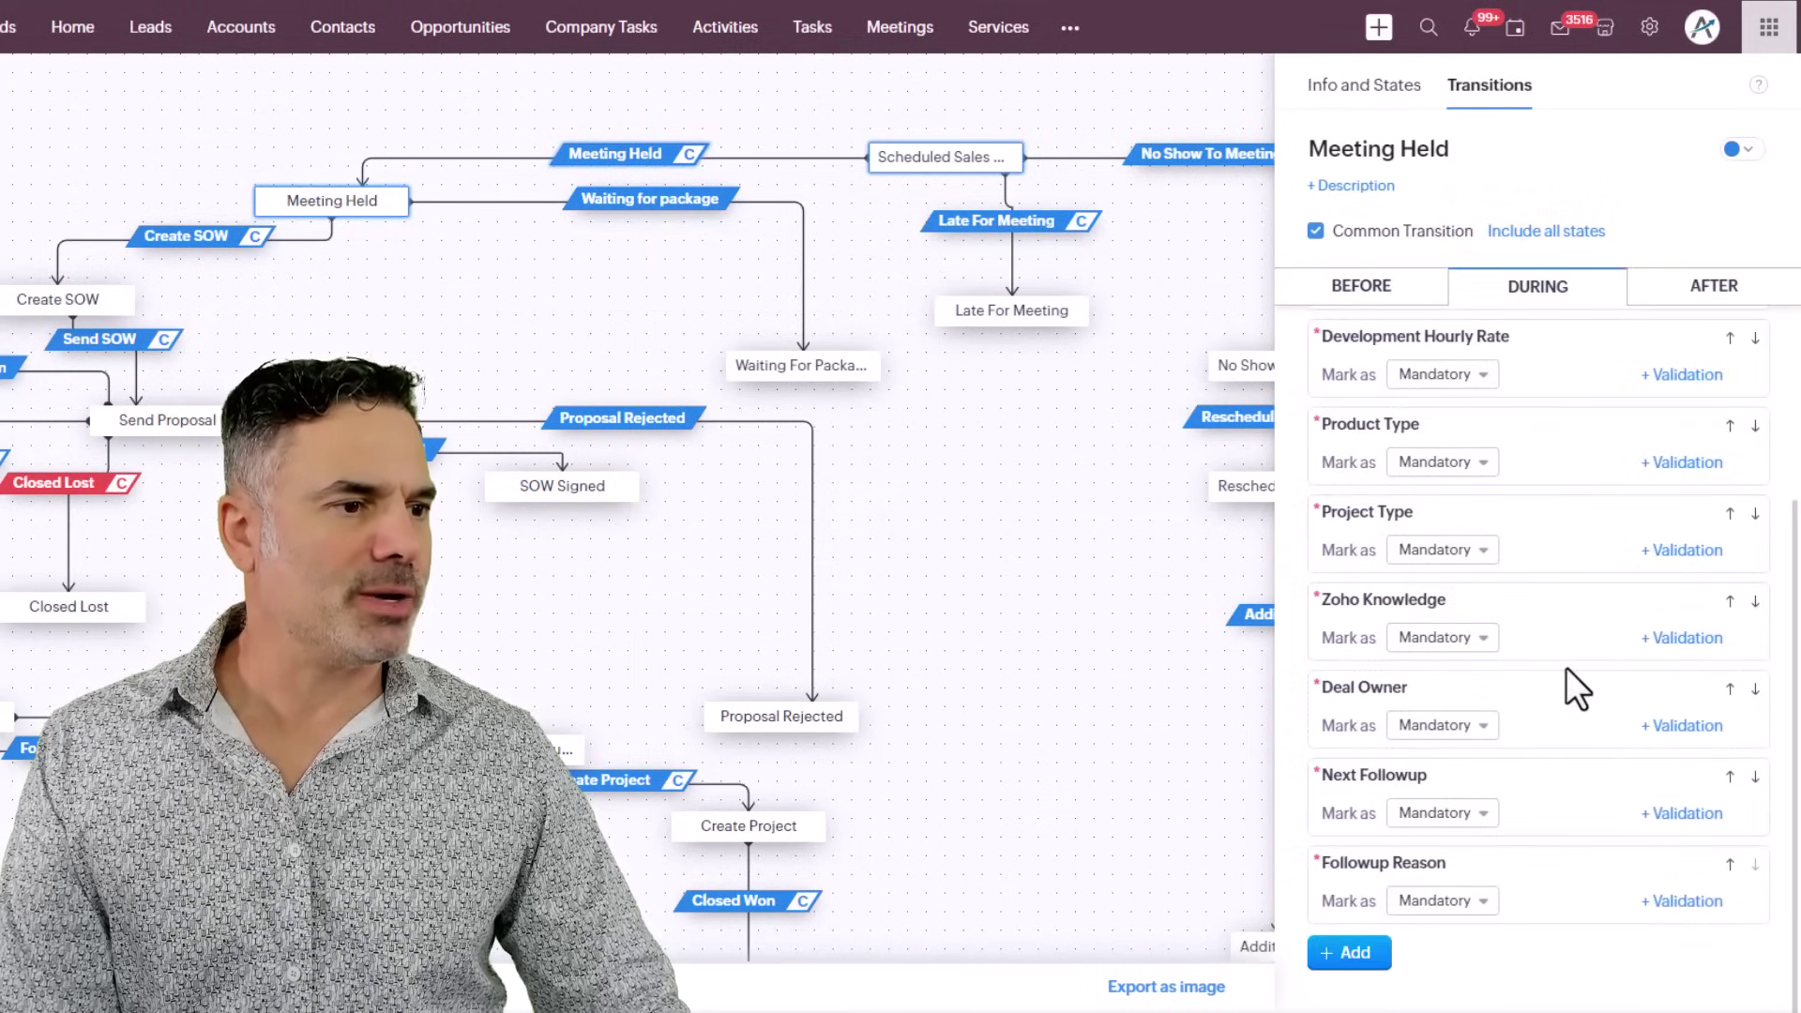
Step: Add an Associated Items entry and browse its options: Notes, Attachments, Tasks and more
left_click(1348, 955)
left_click(1671, 849)
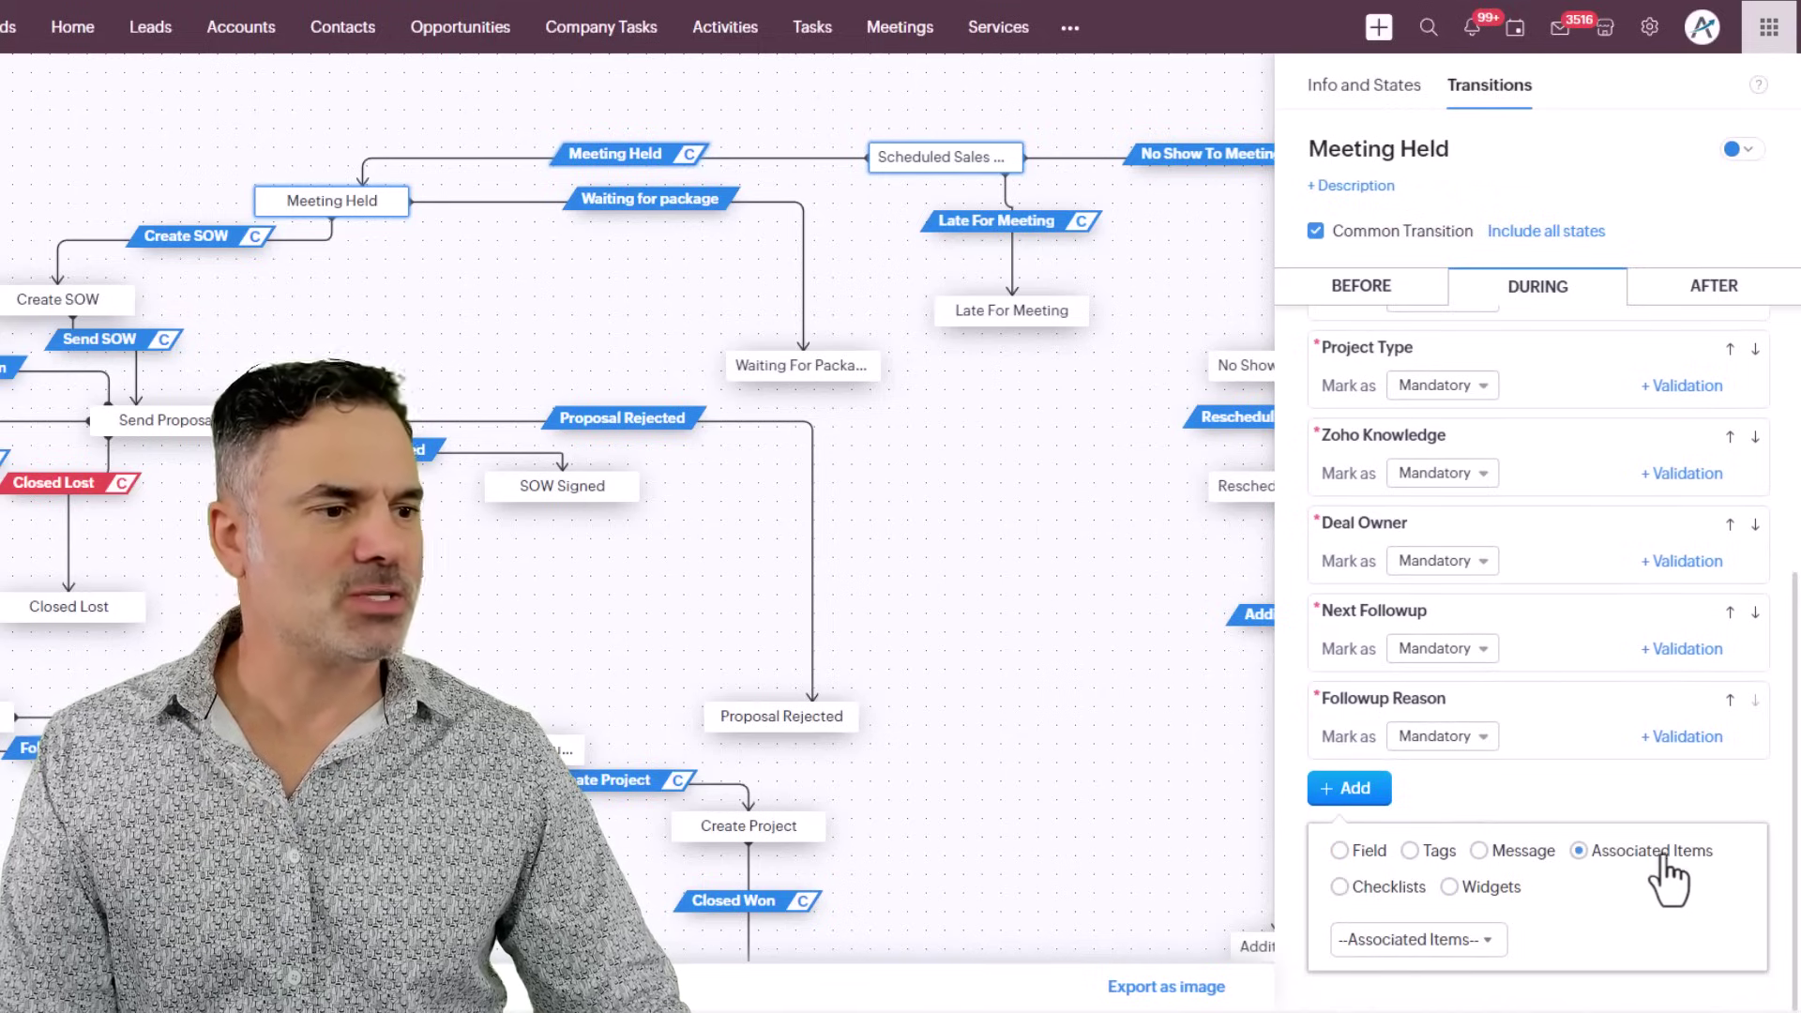
left_click(1480, 933)
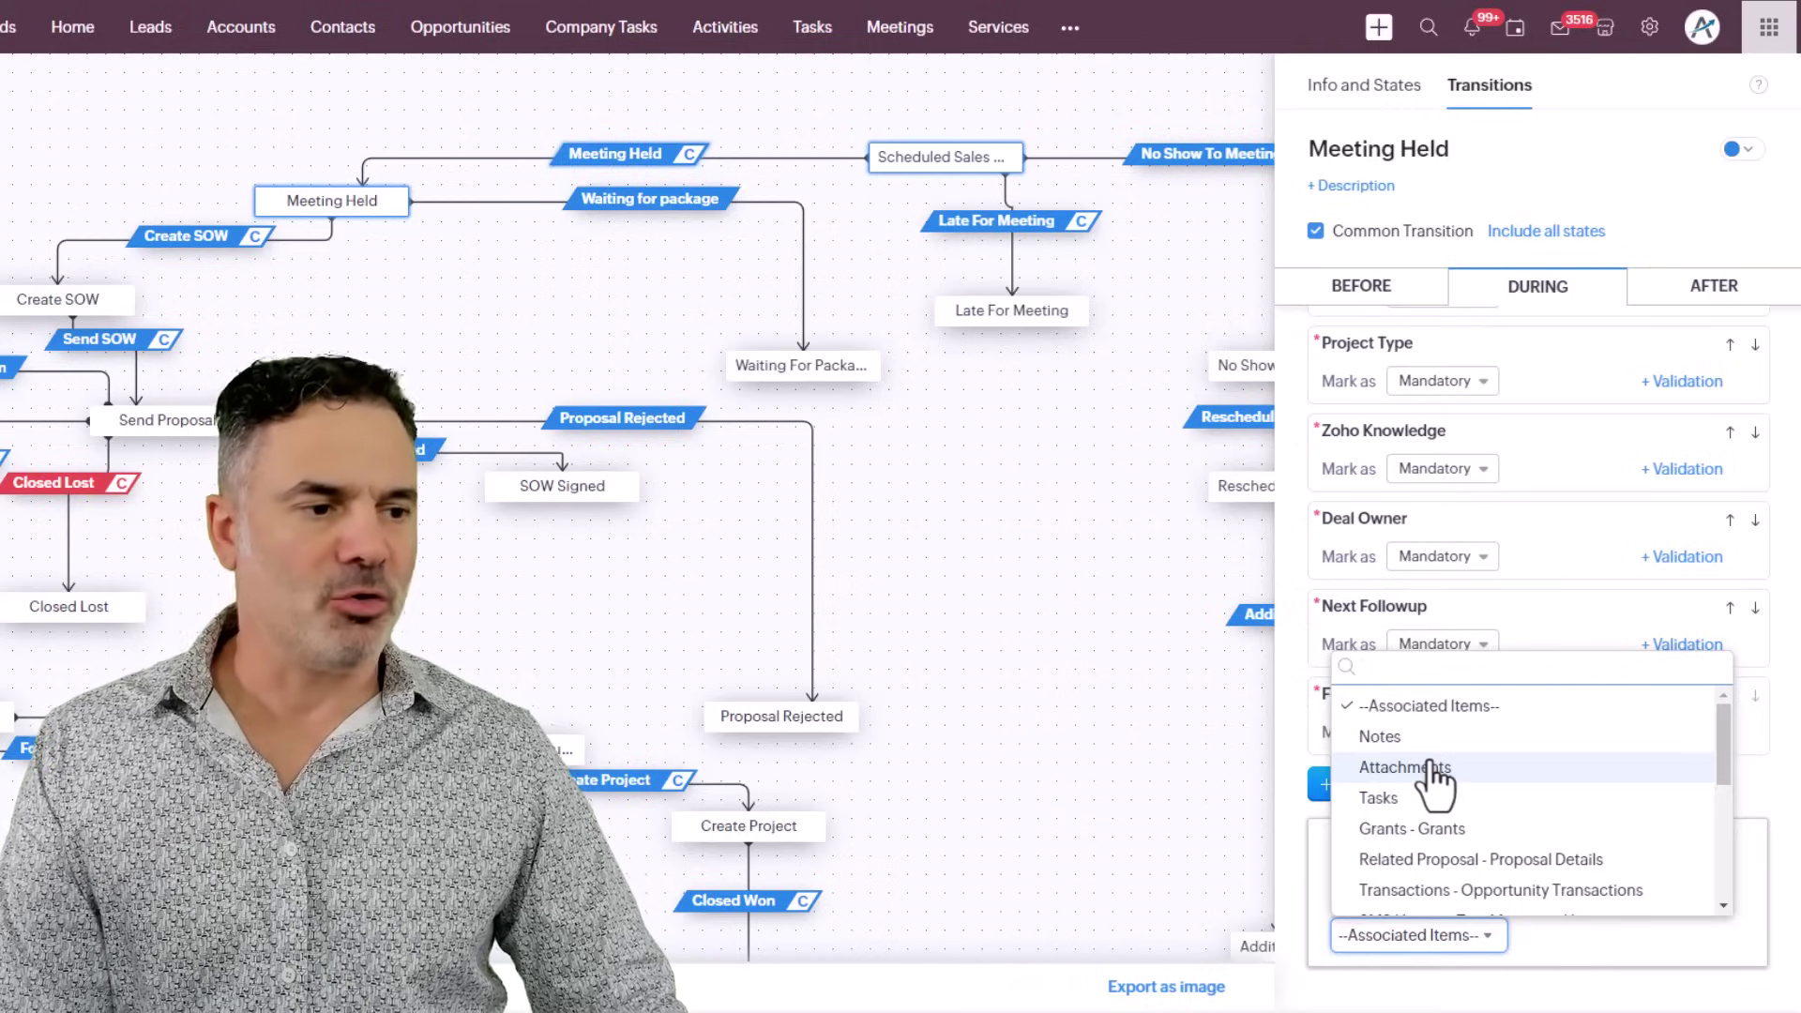
scroll(1490, 792, "down", 4)
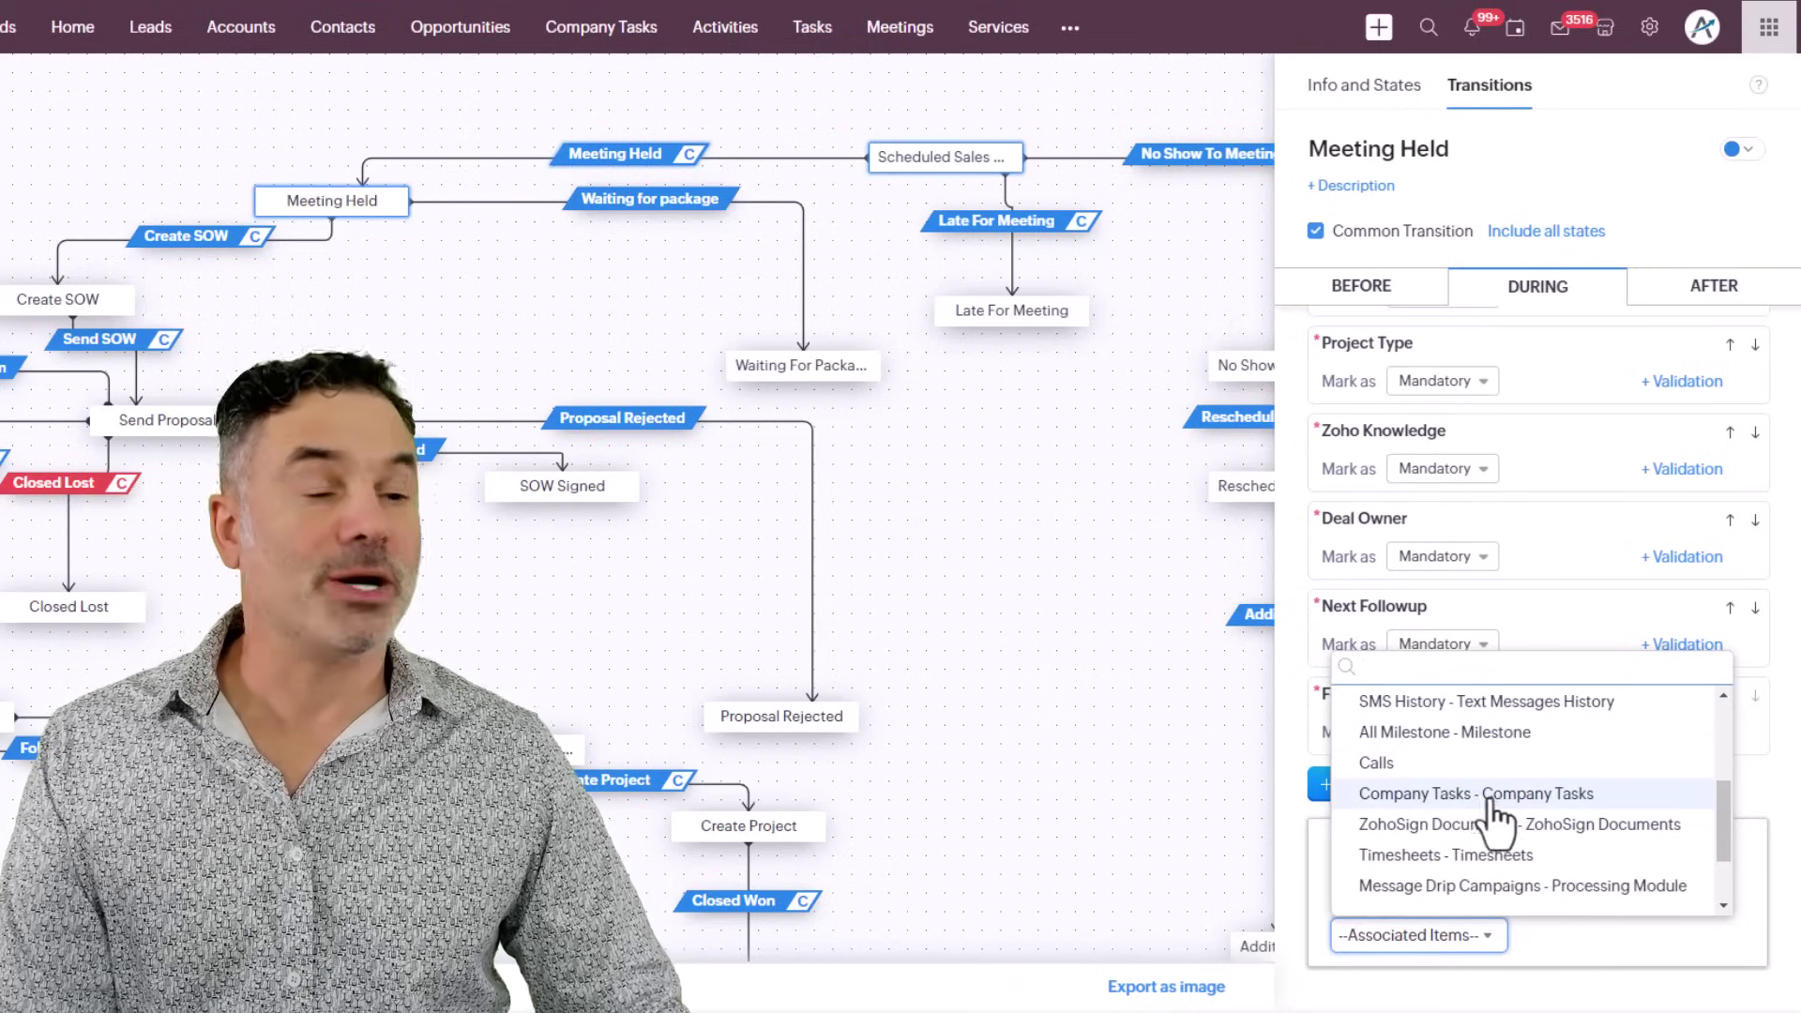
scroll(1497, 802, "down", 1)
scroll(1497, 802, "down", 2)
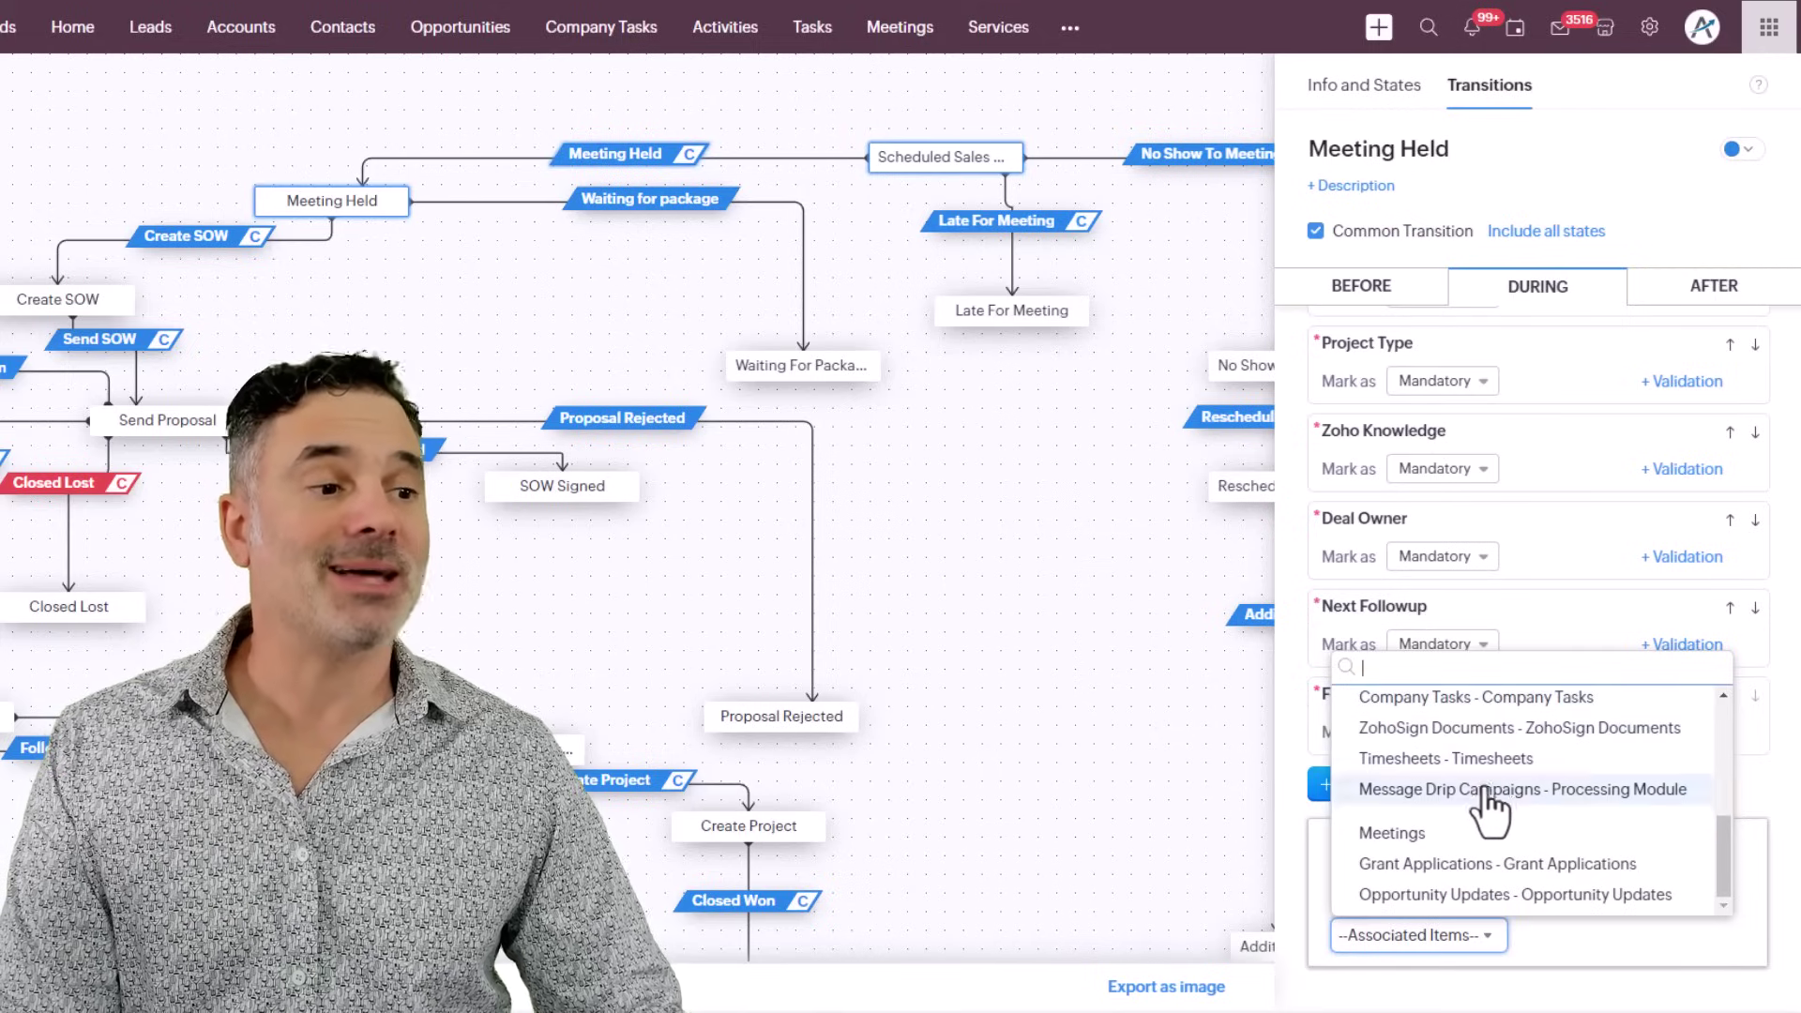